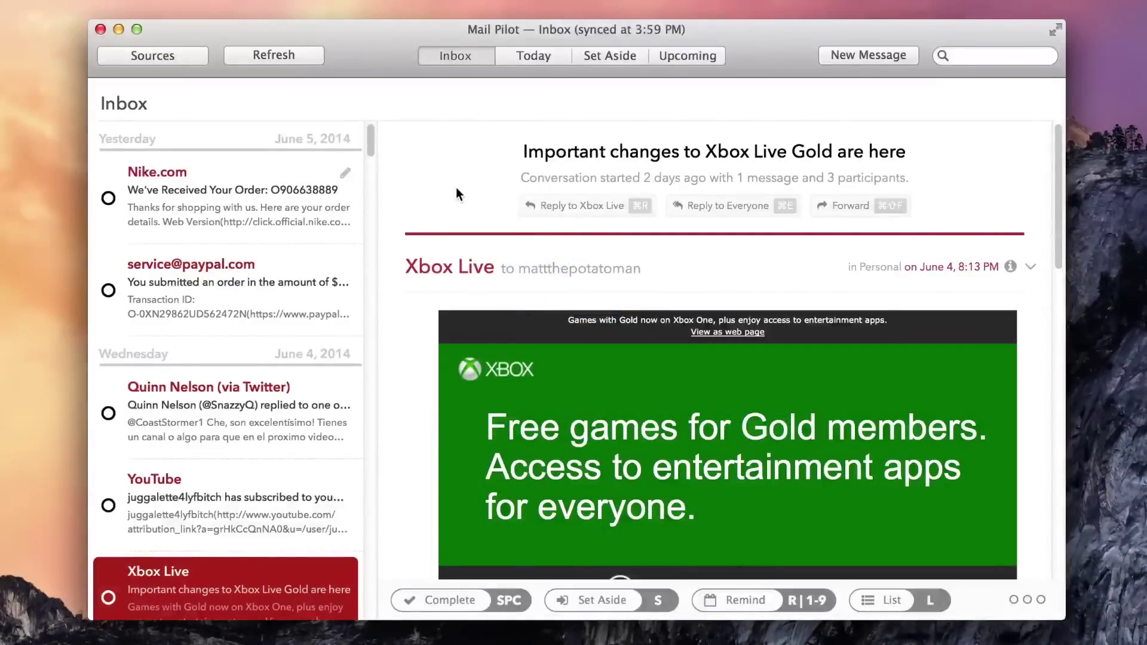
# - Dismiss the Nike.com actions list and mark the Xbox Live message complete
pyautogui.scroll(-15, 209, 520)
pyautogui.rightClick(210, 520)
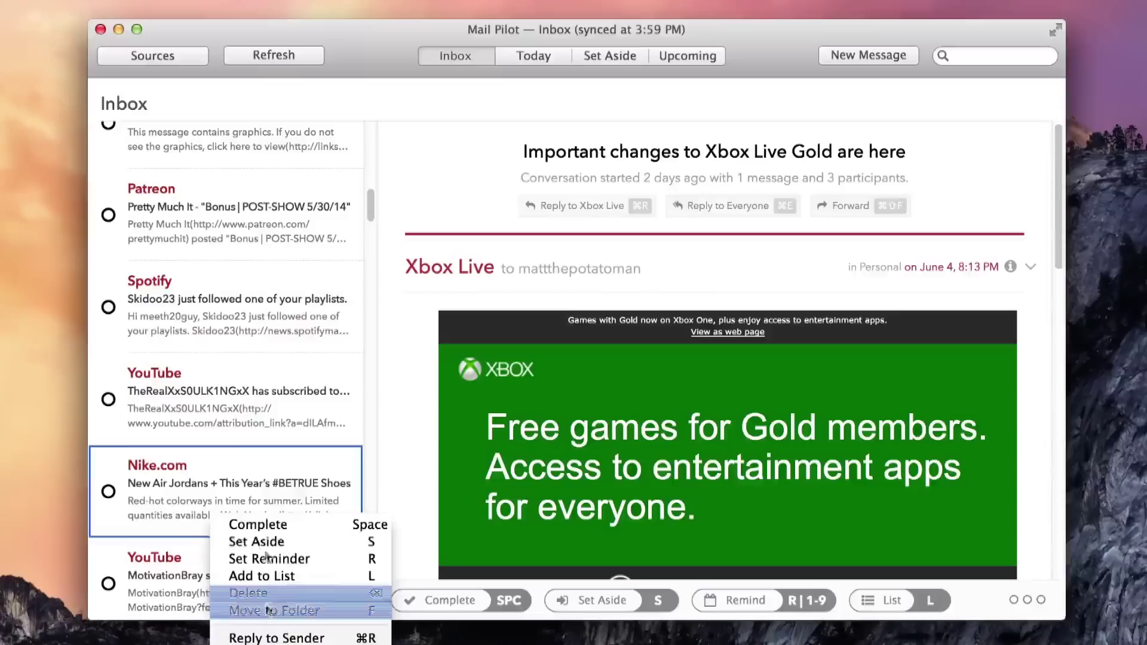
pyautogui.click(262, 404)
pyautogui.click(108, 241)
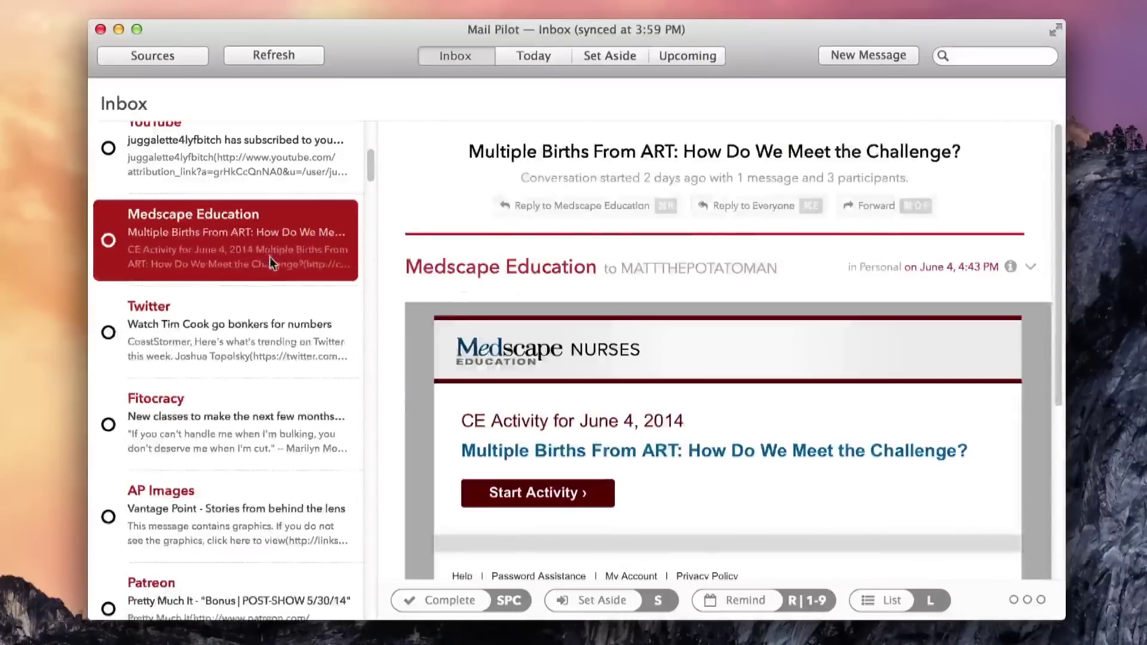
# - Set a reminder for today on the Medscape message
pyautogui.rightClick(270, 257)
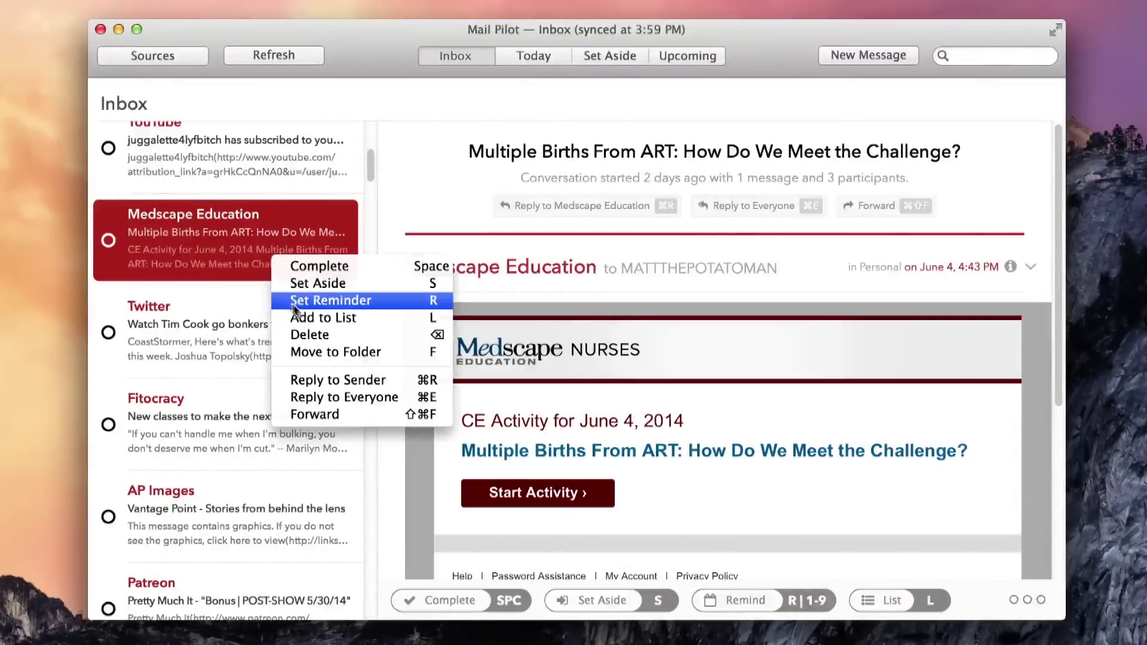
pyautogui.click(297, 303)
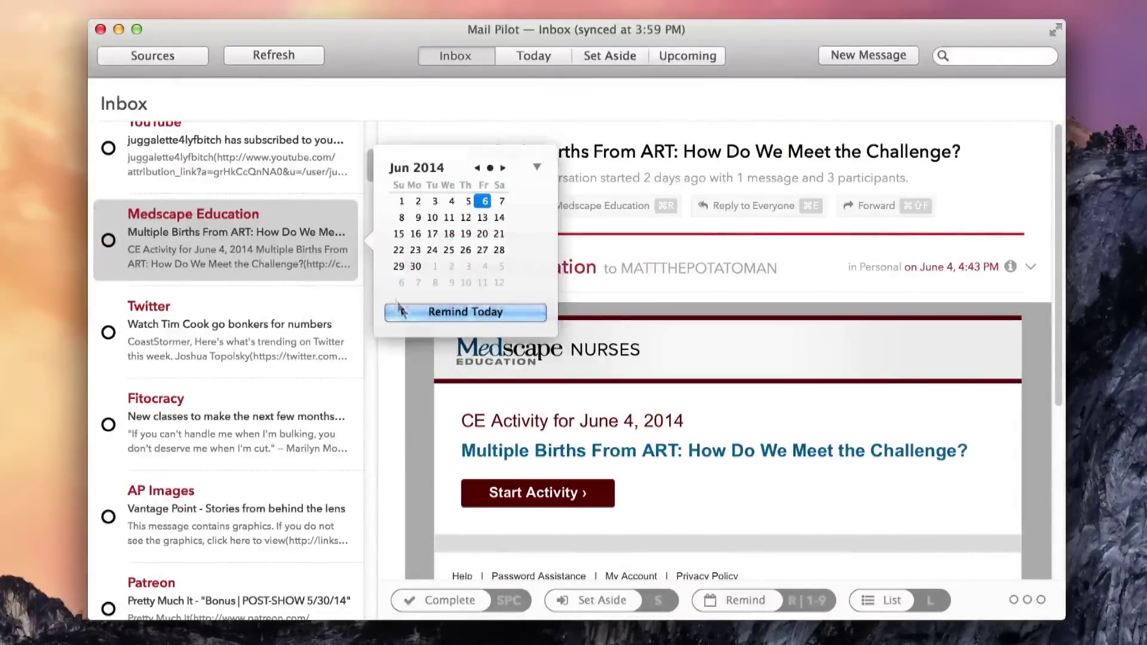
pyautogui.click(400, 310)
# - Set the YouTube message aside for later
pyautogui.scroll(2, 287, 249)
pyautogui.rightClick(284, 253)
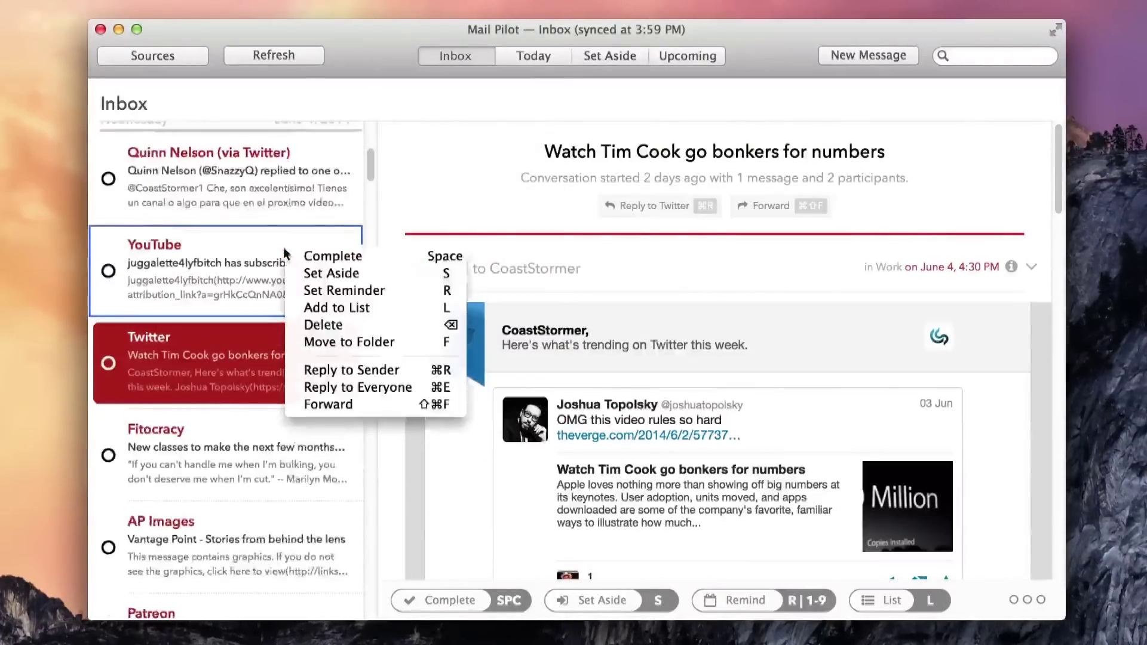
pyautogui.click(350, 273)
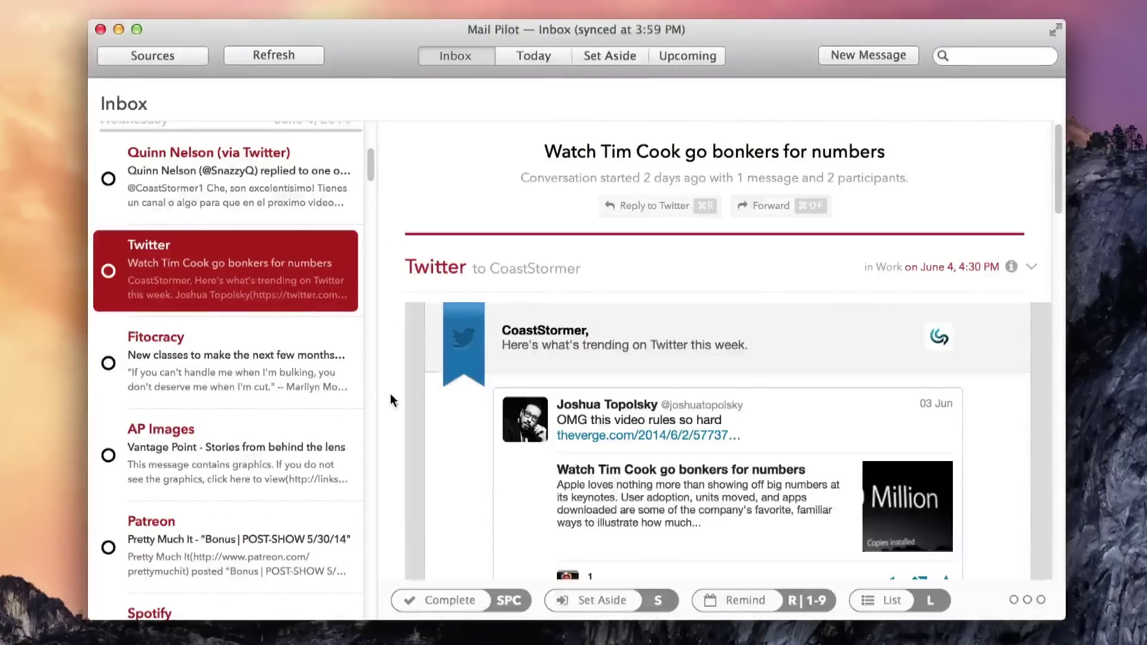
pyautogui.scroll(-3, 497, 458)
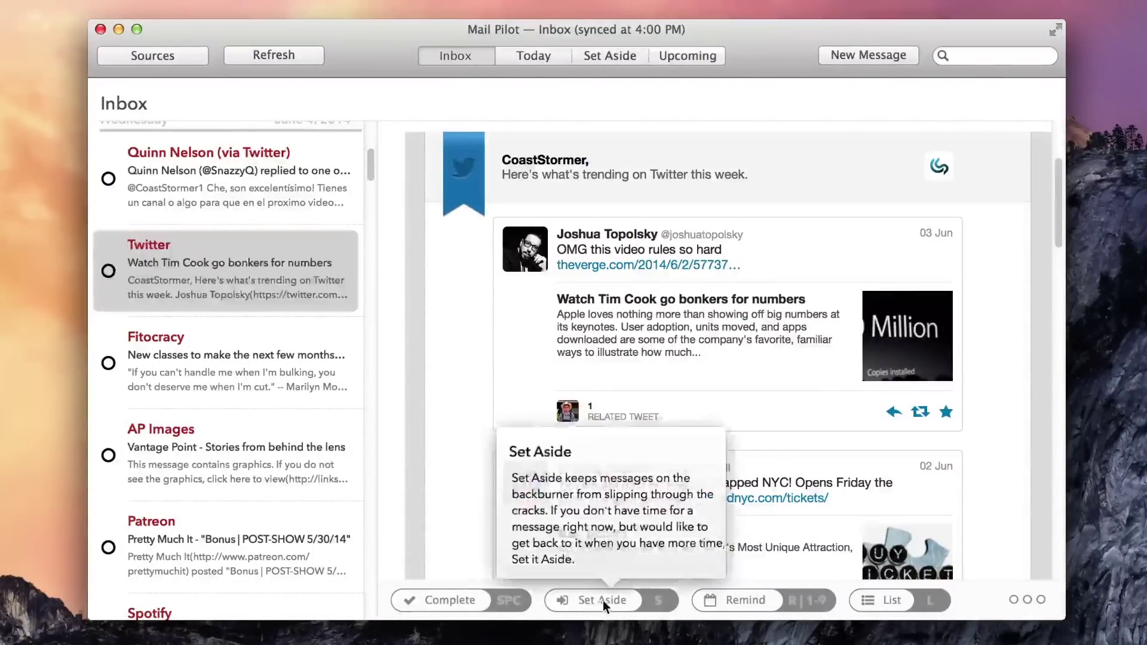
pyautogui.scroll(-15, 753, 432)
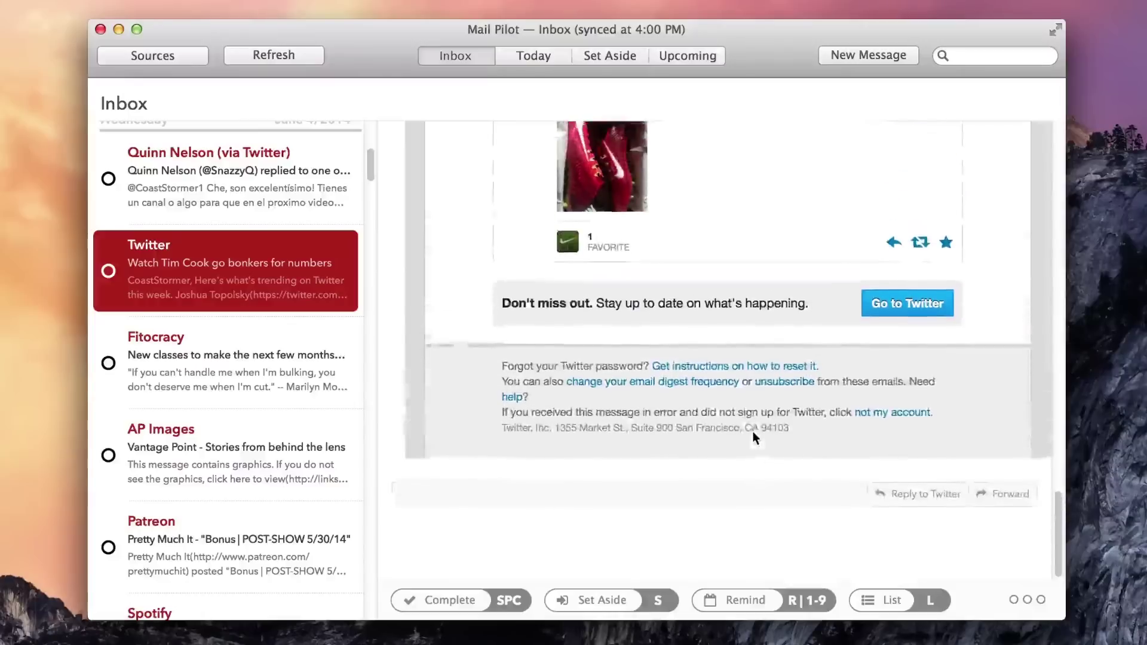
# - Complete the Medscape reminder in Today, then list the set-aside Nike.com and YouTube messages
pyautogui.click(917, 511)
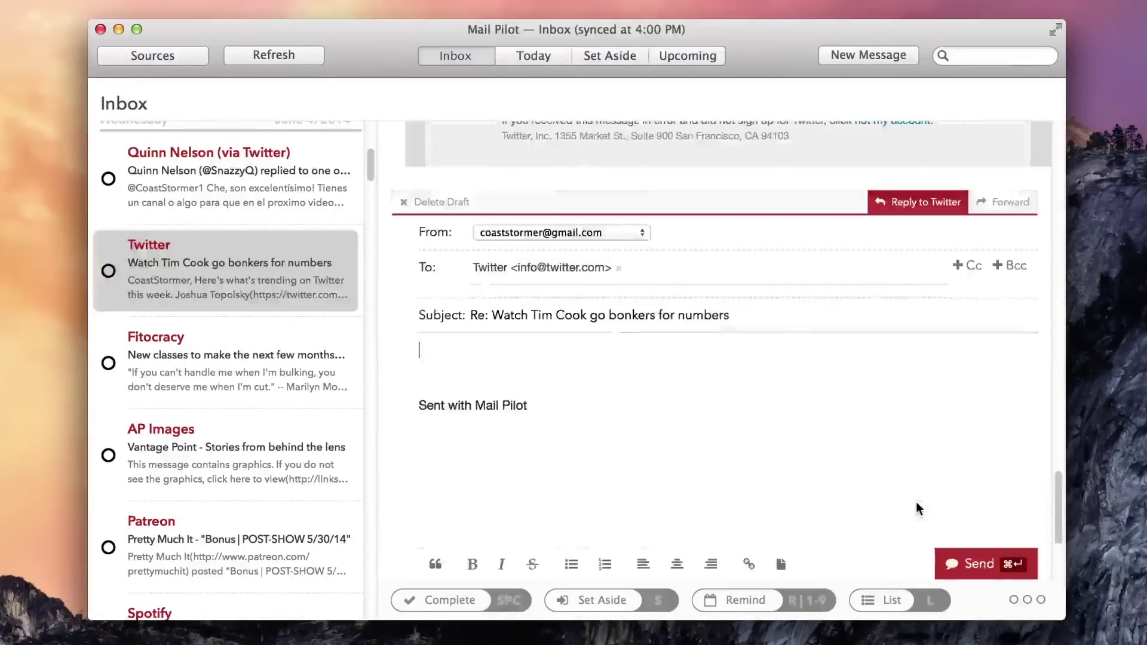
pyautogui.click(547, 56)
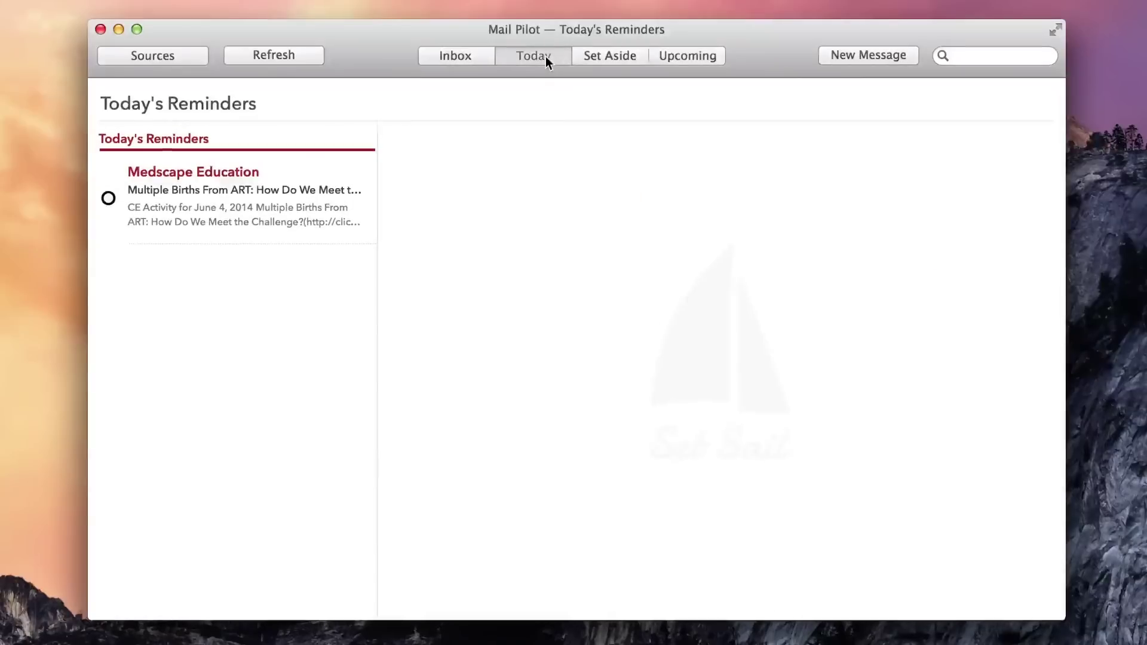
pyautogui.click(313, 192)
pyautogui.click(110, 199)
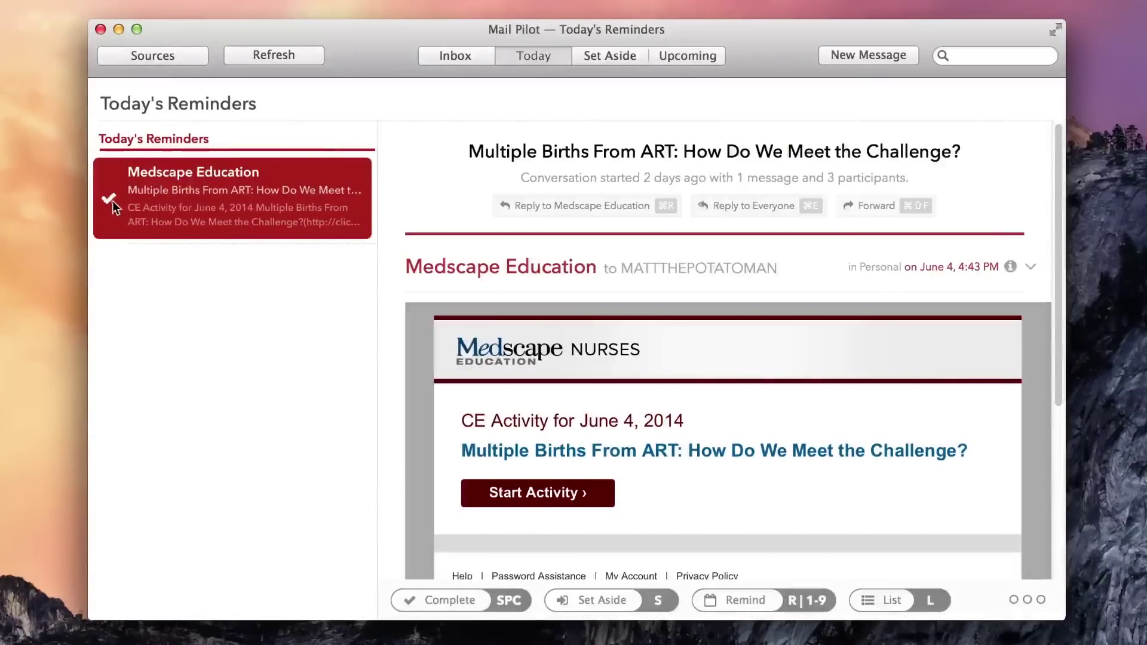
pyautogui.click(630, 55)
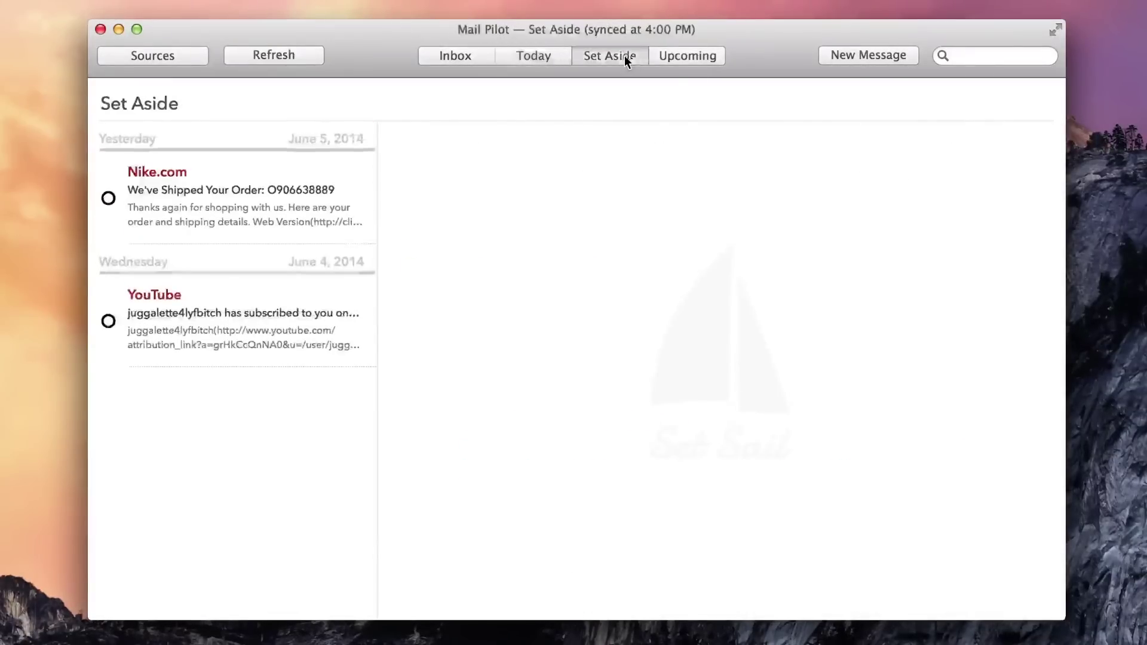
pyautogui.click(29, 4)
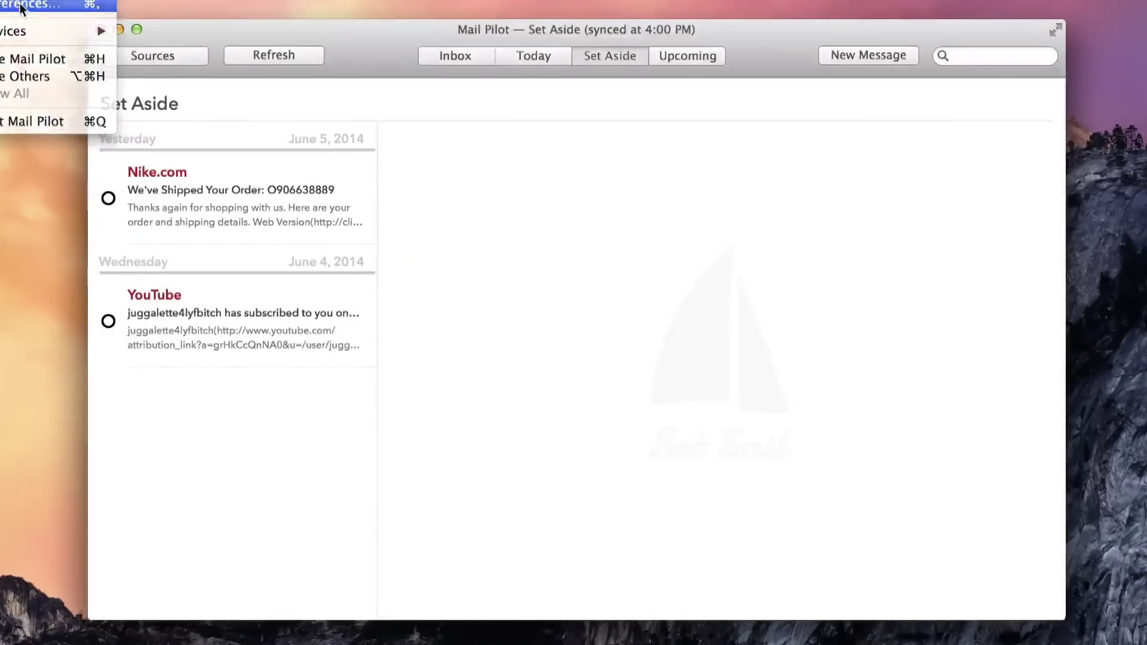
pyautogui.click(485, 88)
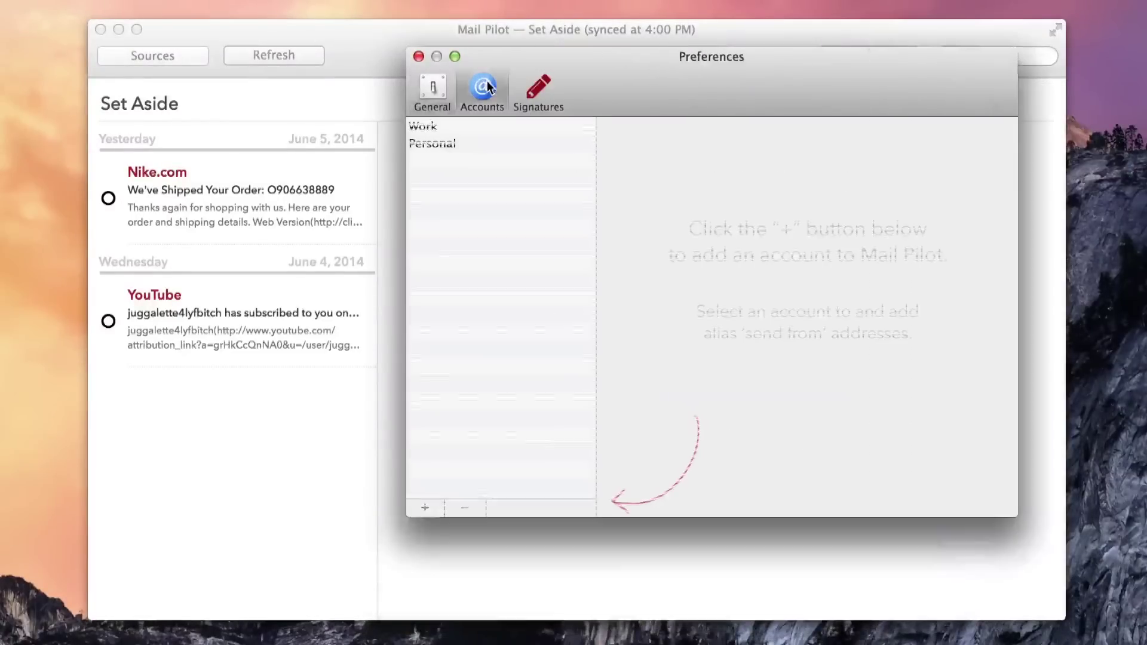
pyautogui.click(508, 147)
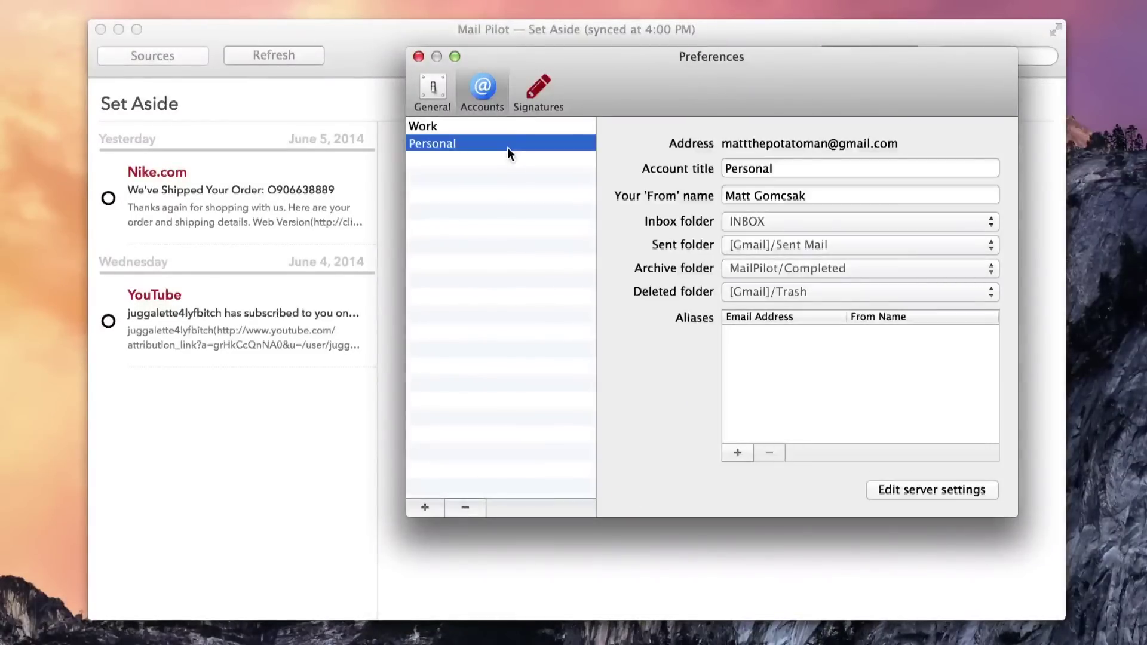
pyautogui.click(518, 128)
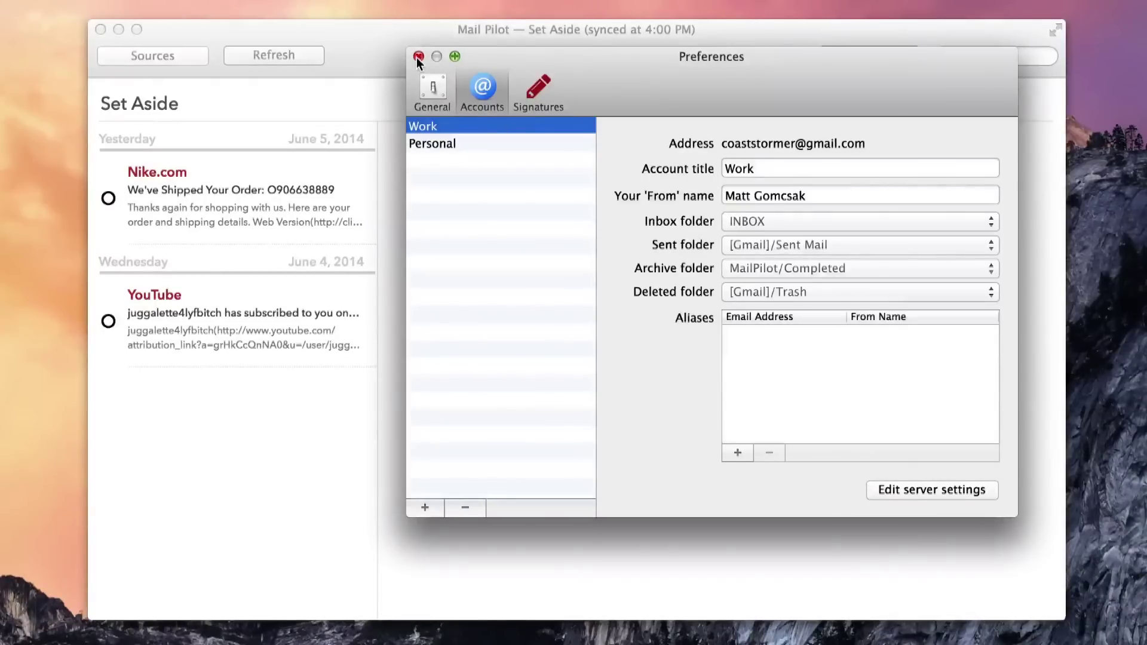
pyautogui.click(949, 493)
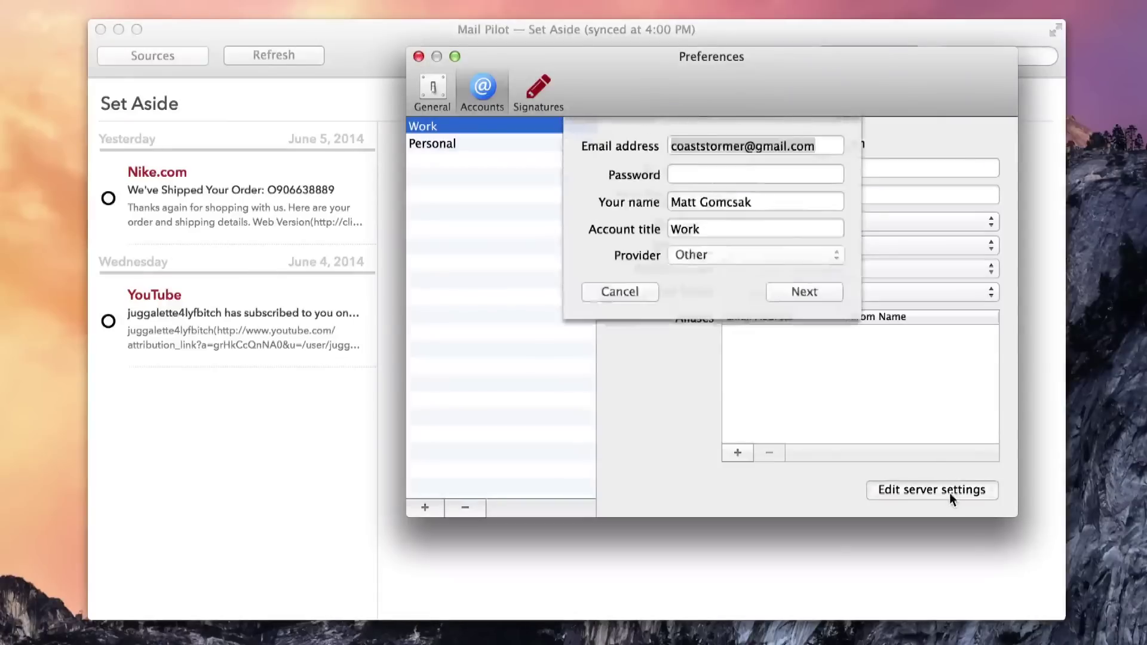
pyautogui.click(646, 293)
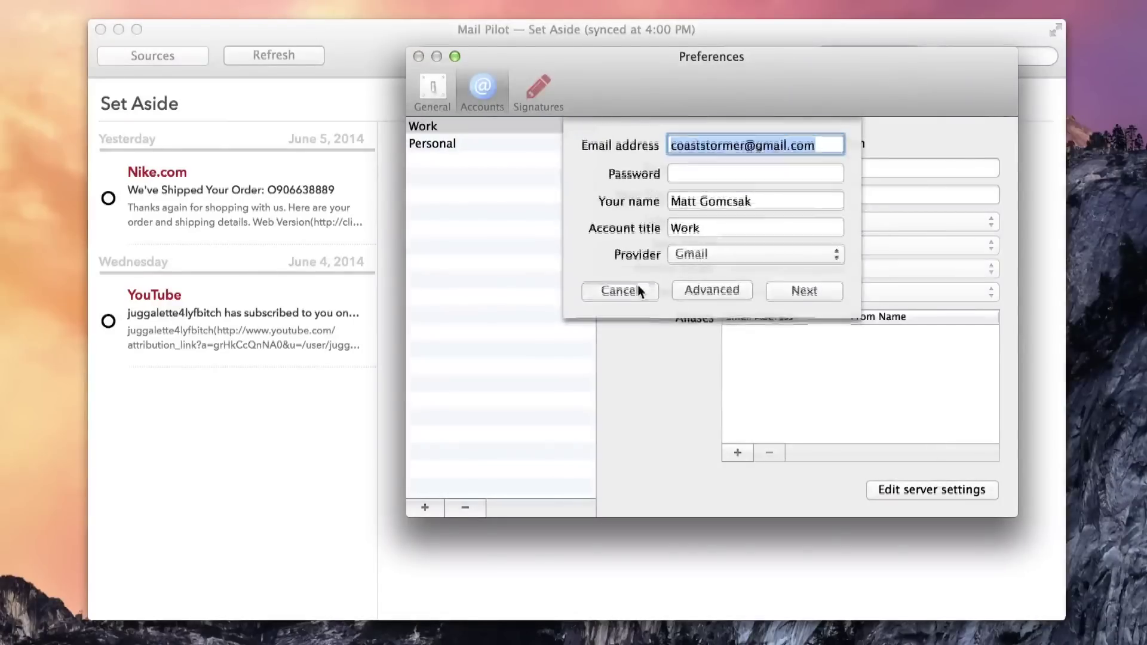
pyautogui.click(419, 56)
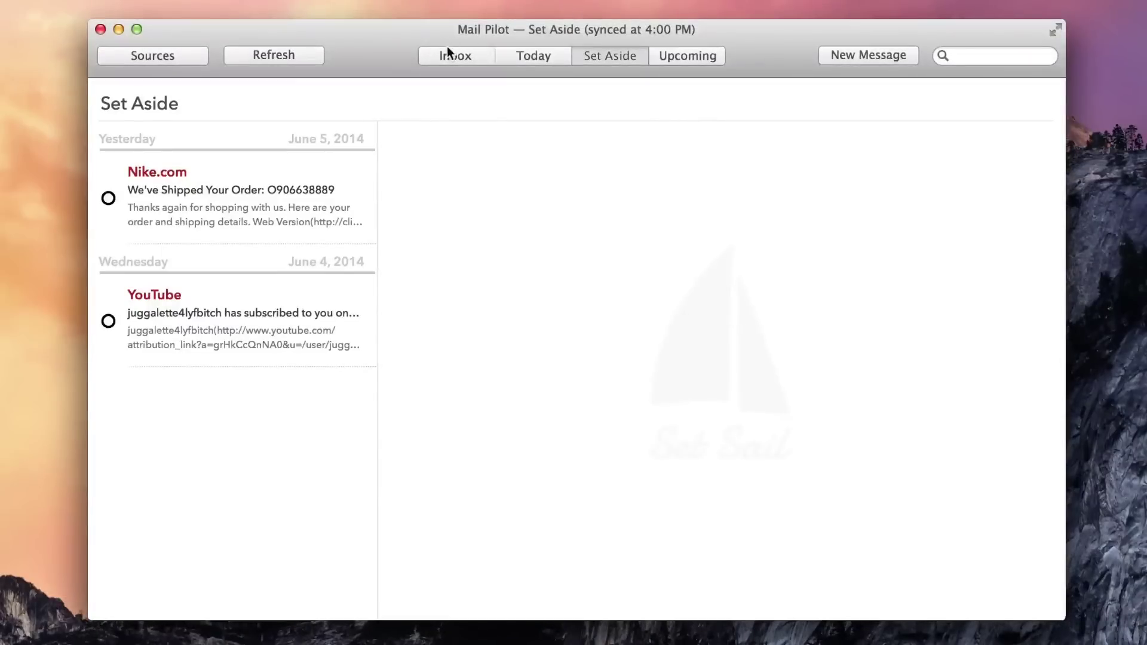
pyautogui.click(448, 49)
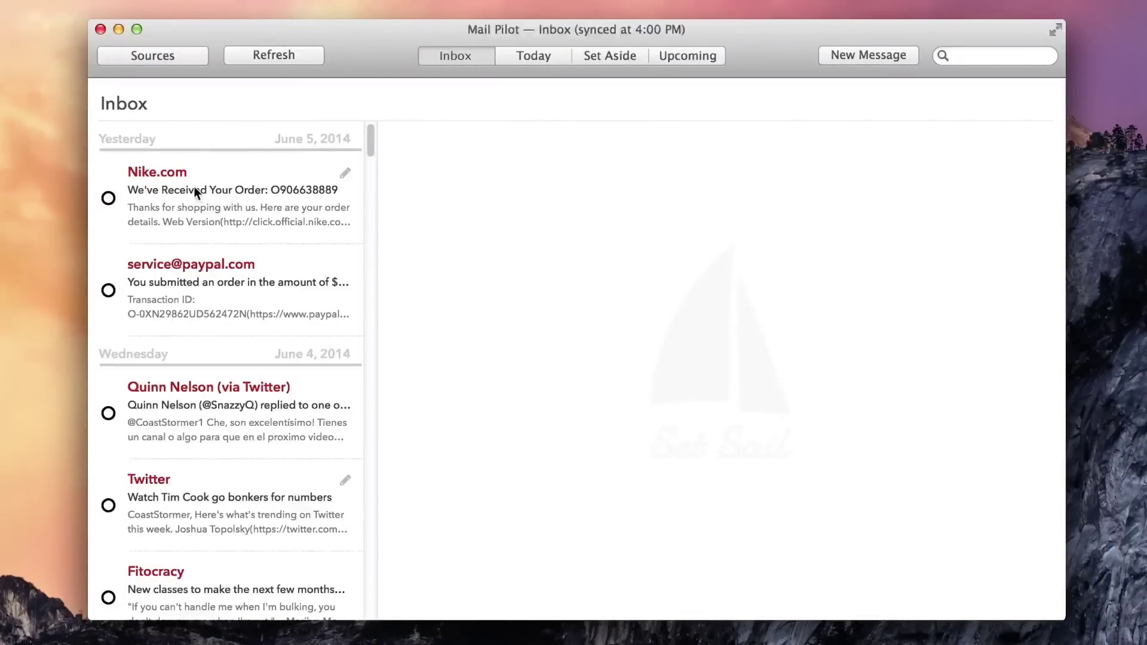
pyautogui.scroll(-2, 195, 187)
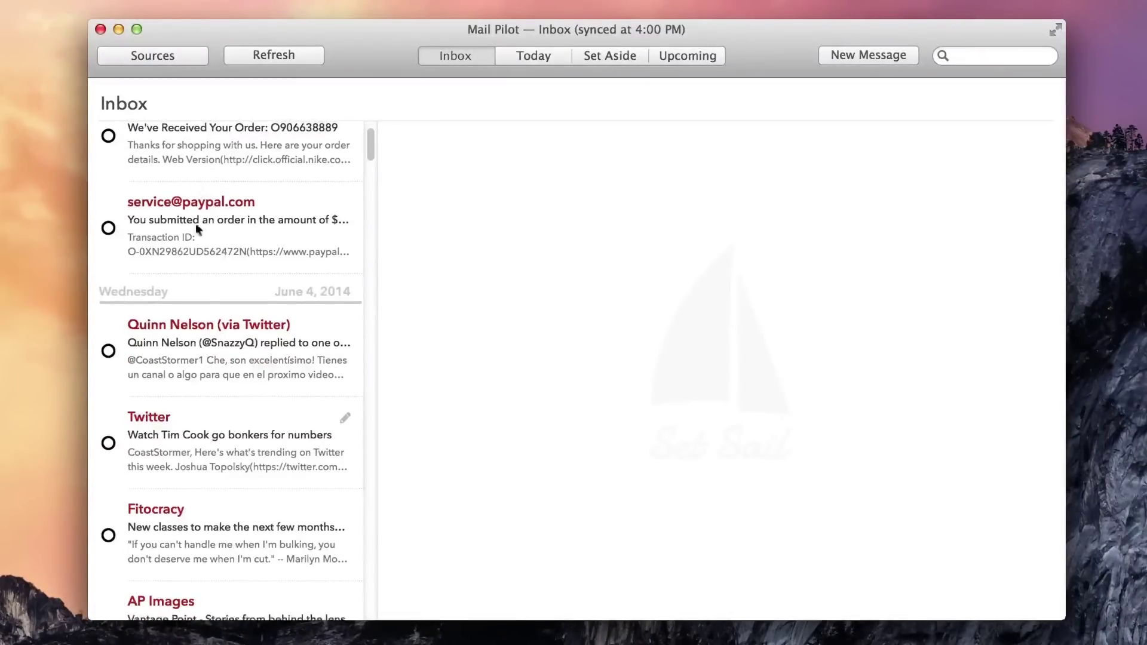
pyautogui.click(221, 338)
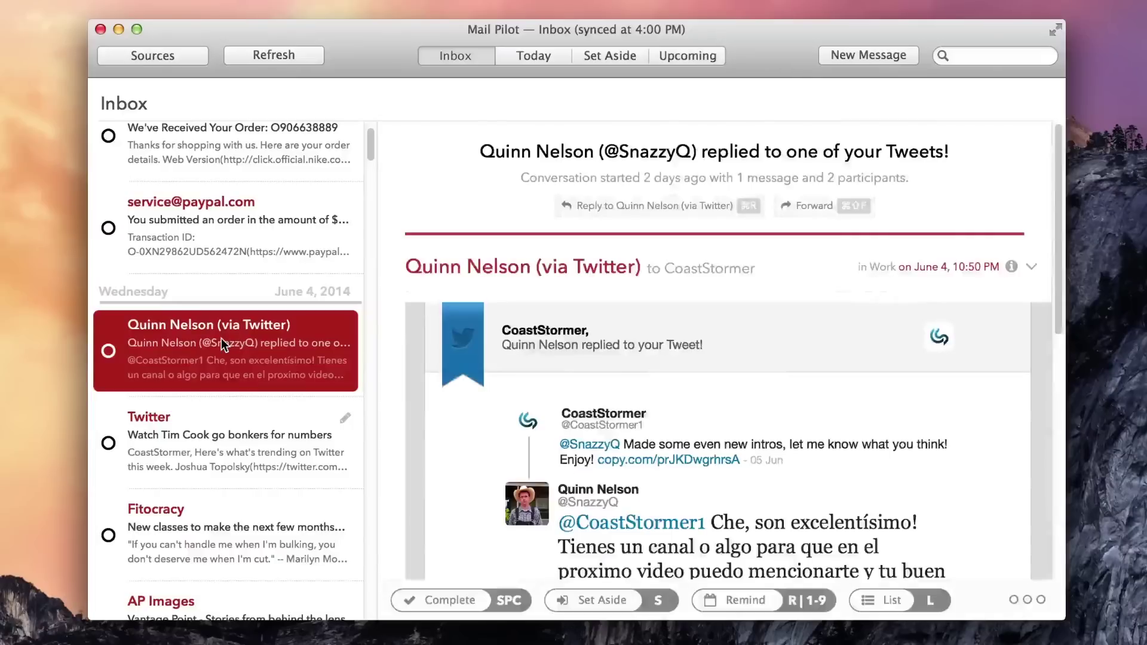
pyautogui.click(158, 52)
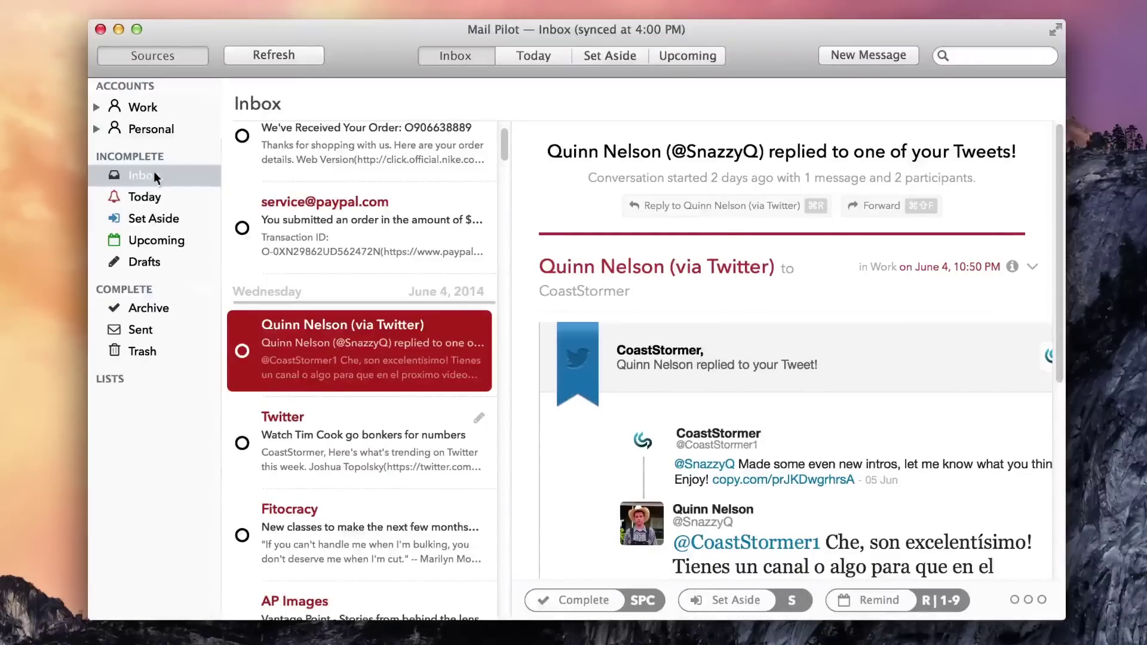
pyautogui.click(96, 106)
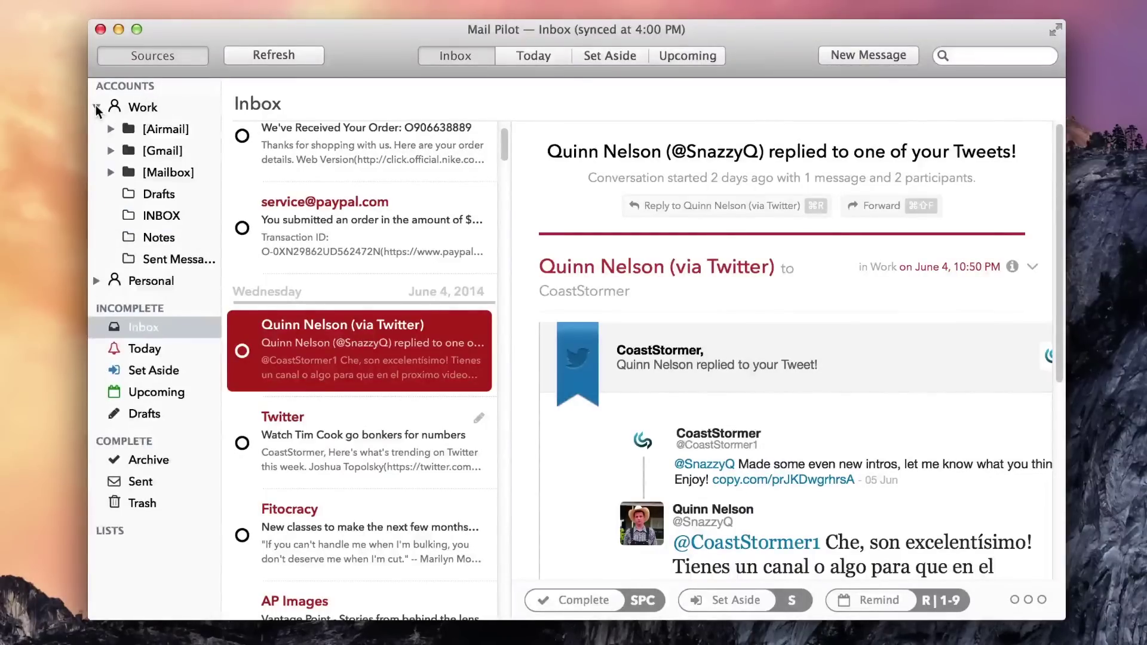
pyautogui.click(96, 106)
pyautogui.click(96, 129)
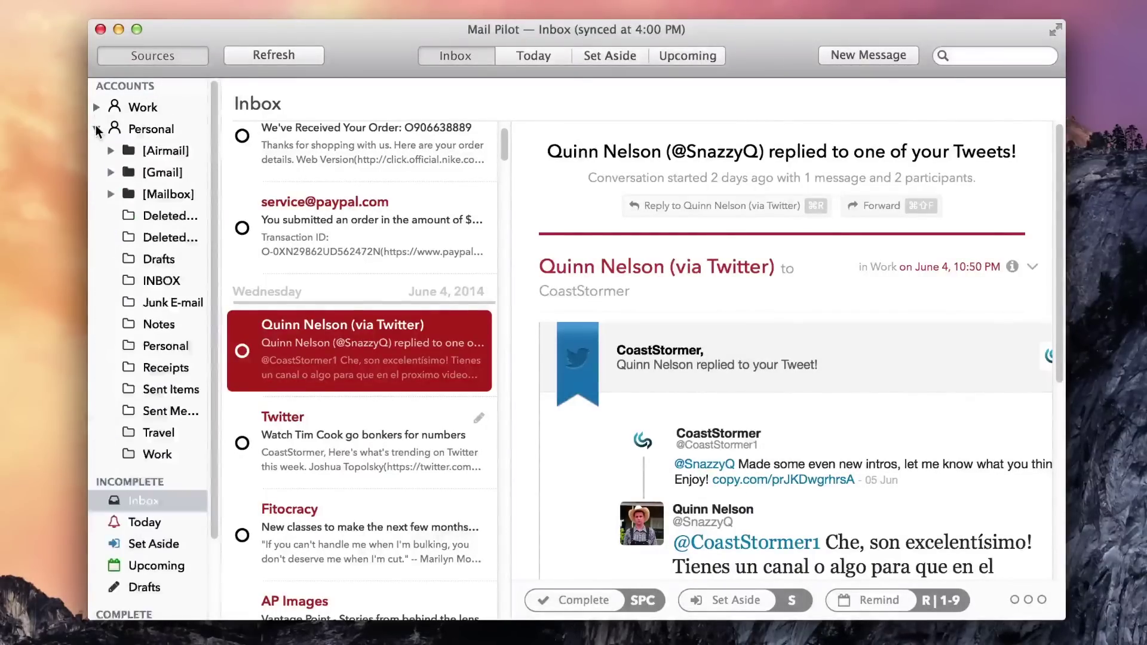
pyautogui.click(97, 129)
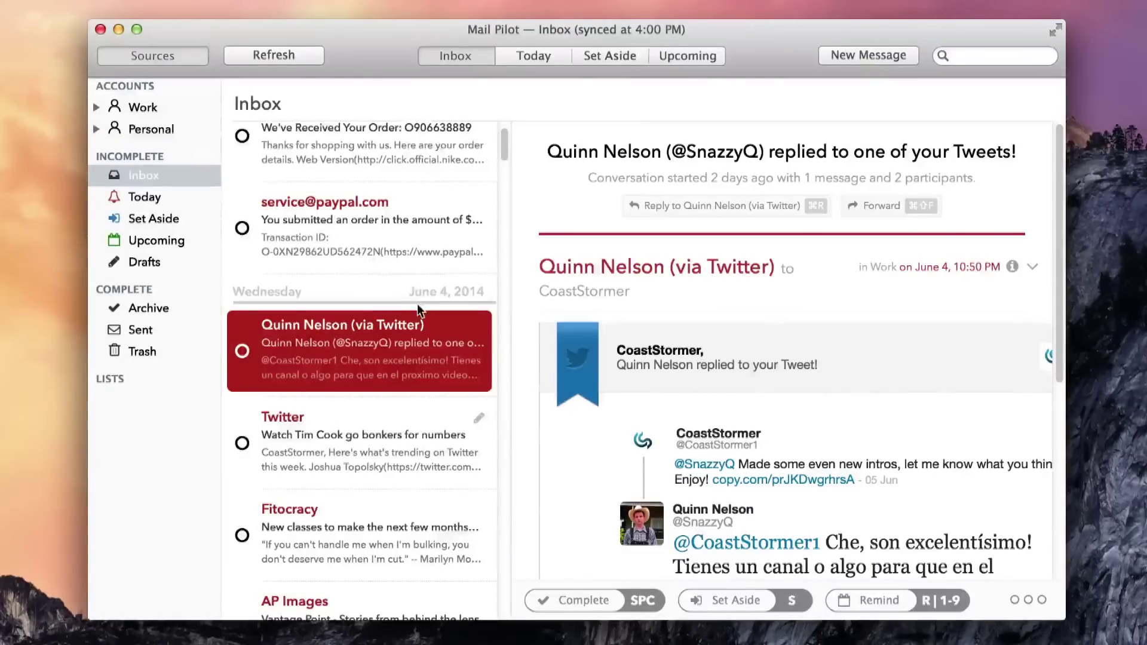
pyautogui.scroll(-20, 418, 308)
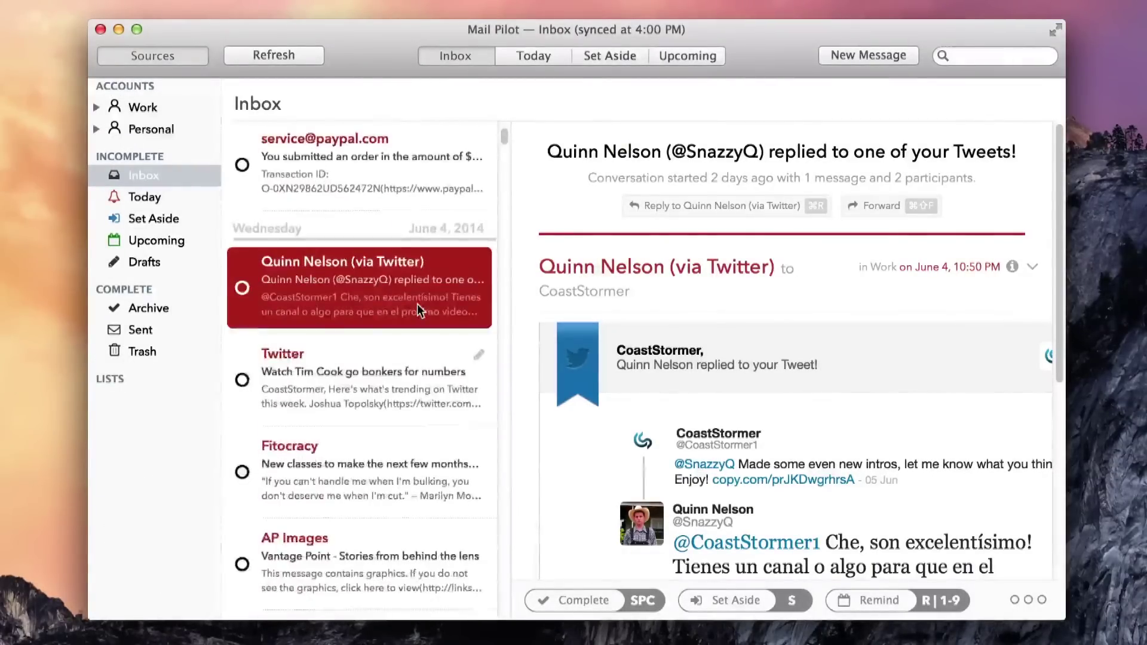
pyautogui.click(243, 301)
# - Mark the Fitocracy, AP Images and Patreon messages complete
pyautogui.click(243, 300)
pyautogui.click(243, 300)
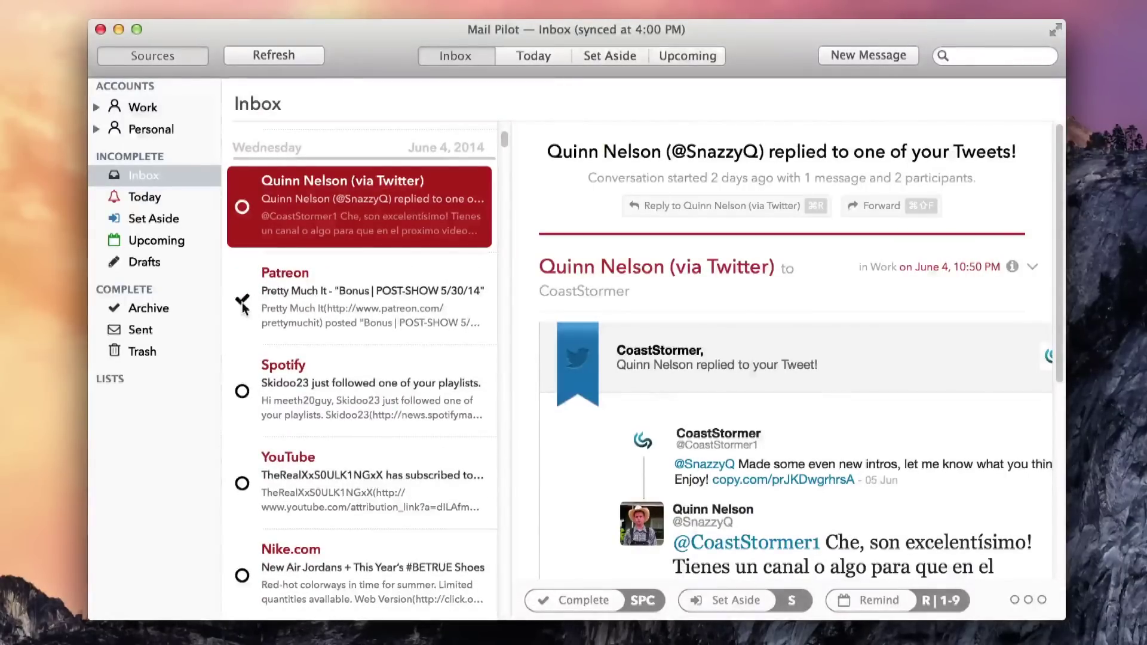
pyautogui.click(243, 300)
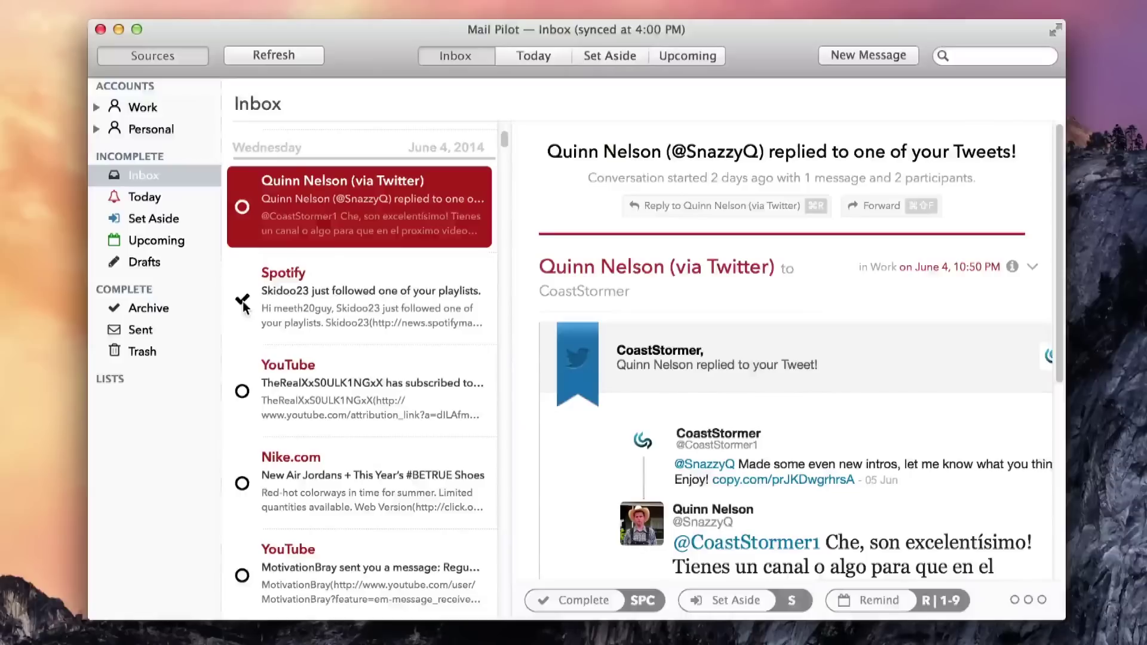
pyautogui.scroll(-5, 243, 306)
pyautogui.scroll(-15, 242, 301)
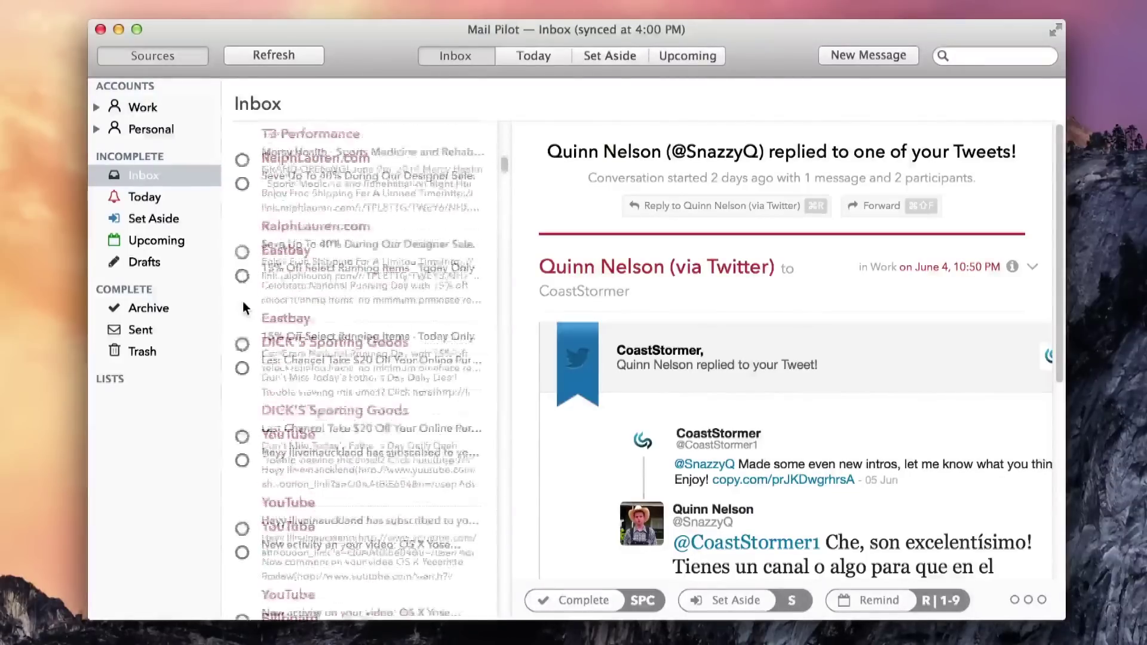
pyautogui.scroll(-10, 843, 451)
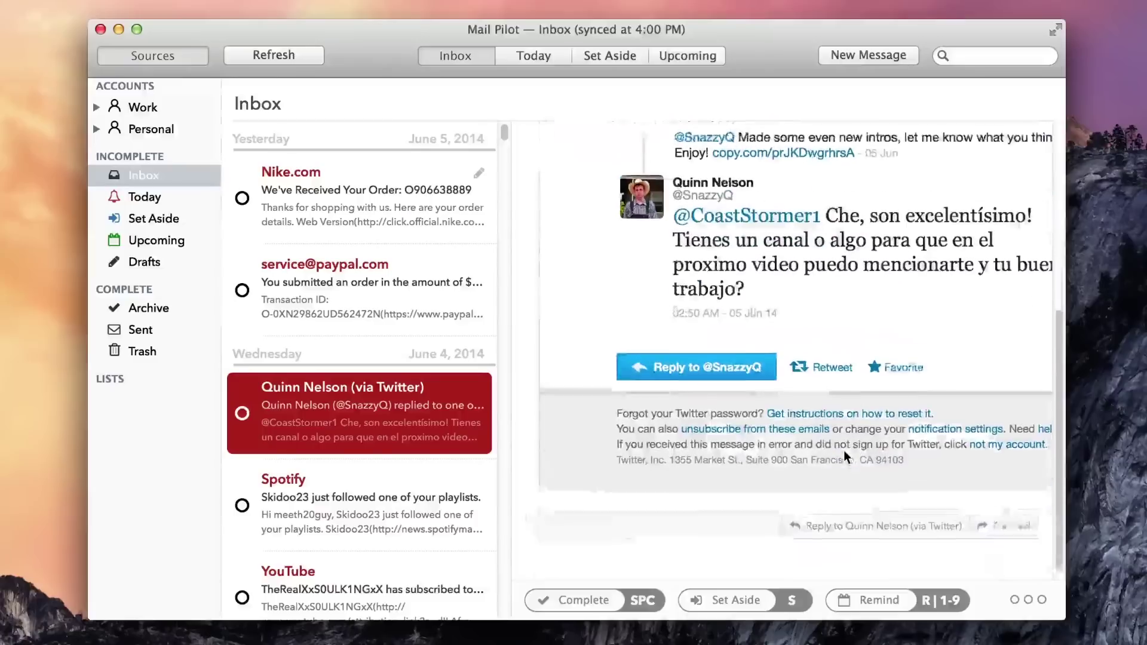
pyautogui.scroll(10, 844, 450)
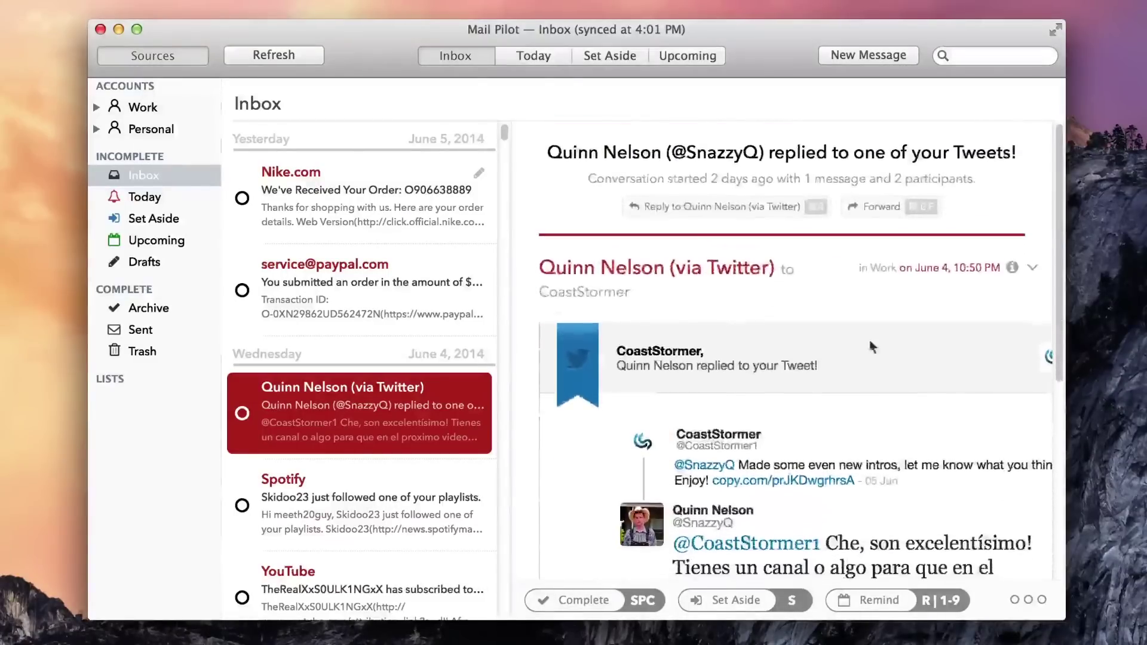
# - Collapse and expand the Twitter message header, then open the YouTube subscriber message collapsed
pyautogui.click(1031, 268)
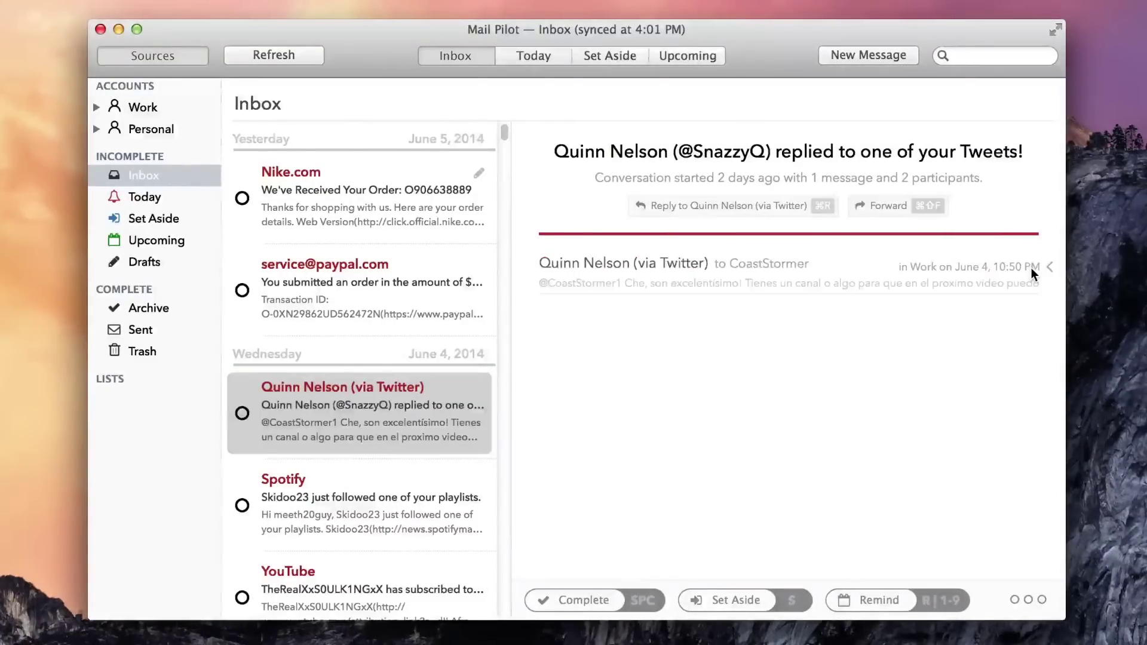
pyautogui.click(1048, 267)
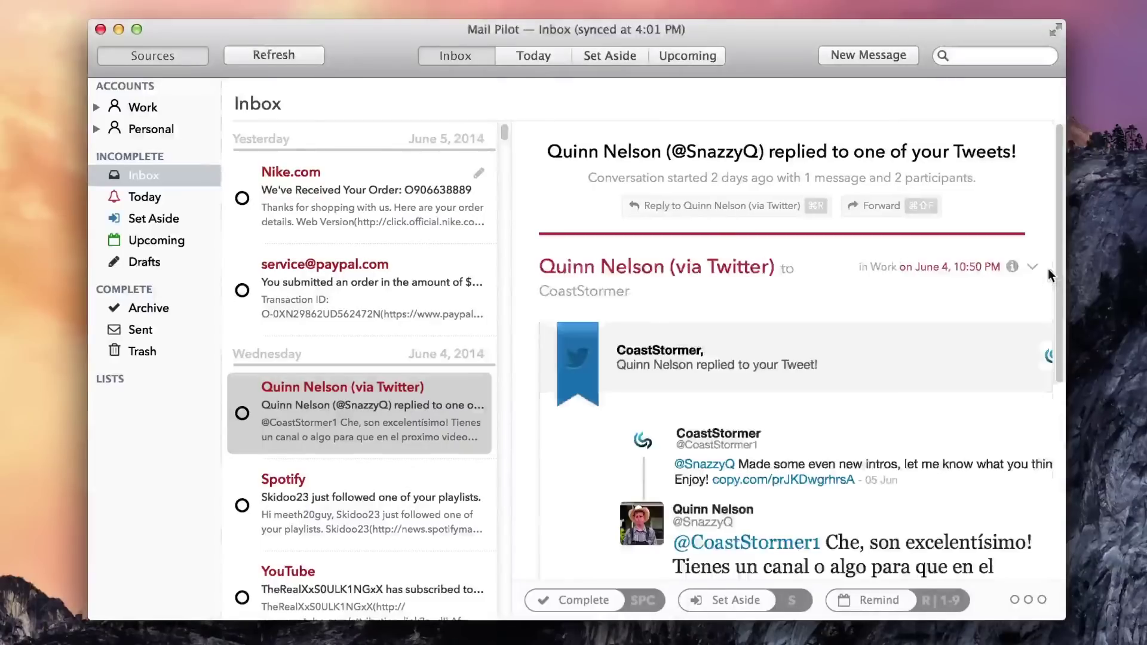
pyautogui.click(1034, 267)
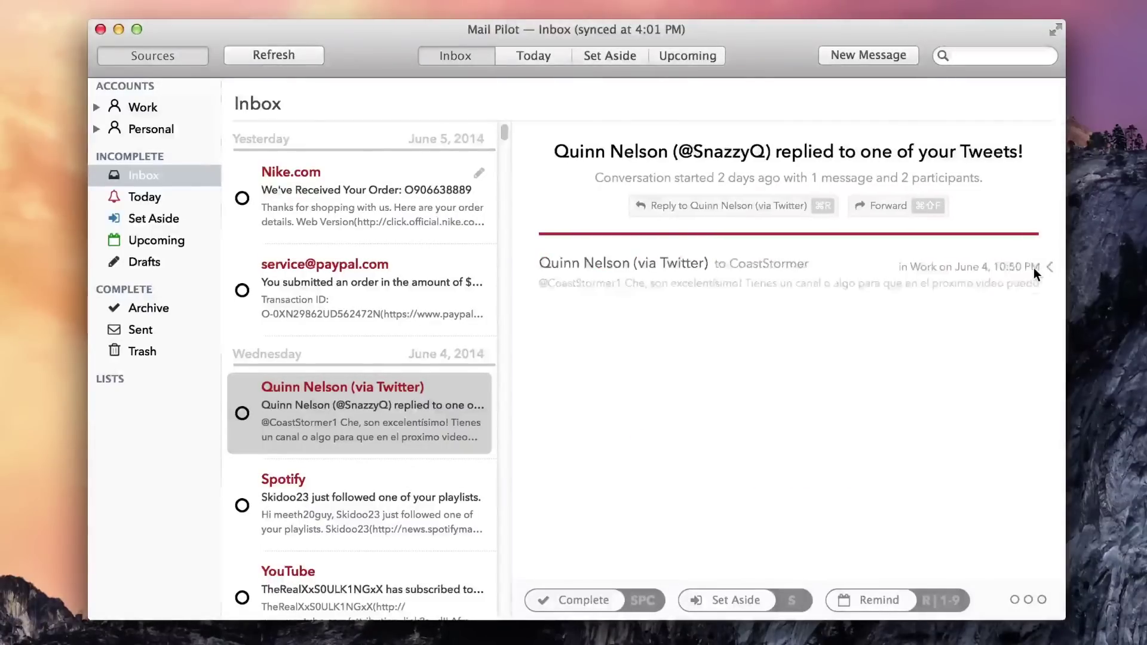
pyautogui.scroll(-5, 447, 472)
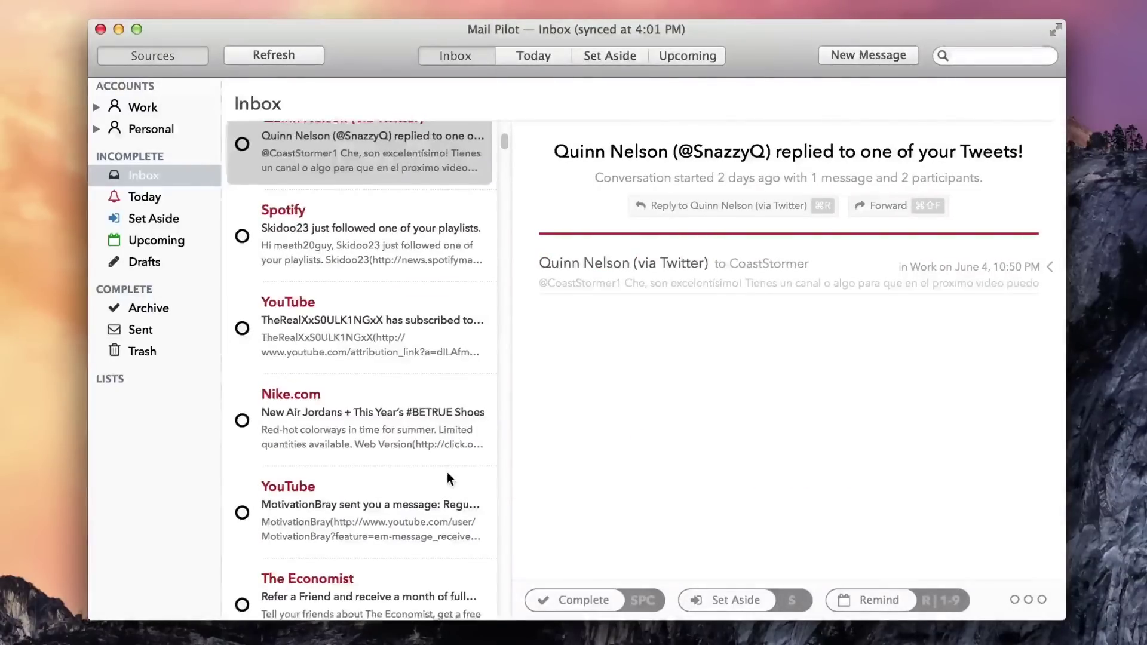
pyautogui.click(426, 343)
pyautogui.click(1031, 291)
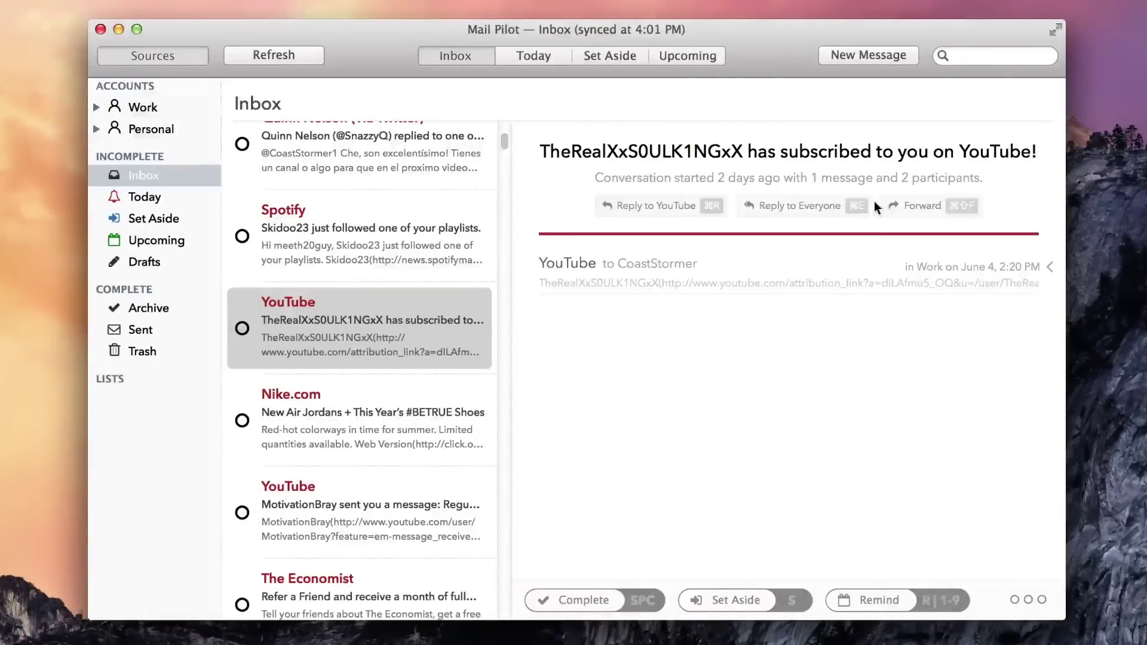
pyautogui.scroll(-20, 387, 402)
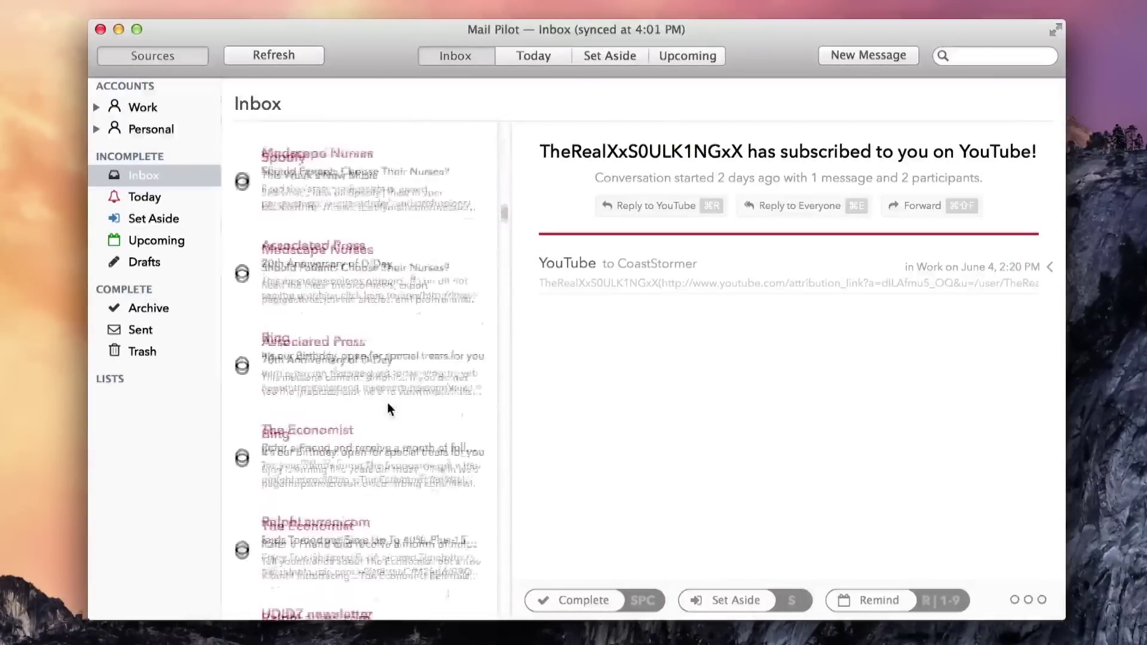
pyautogui.scroll(-10, 388, 403)
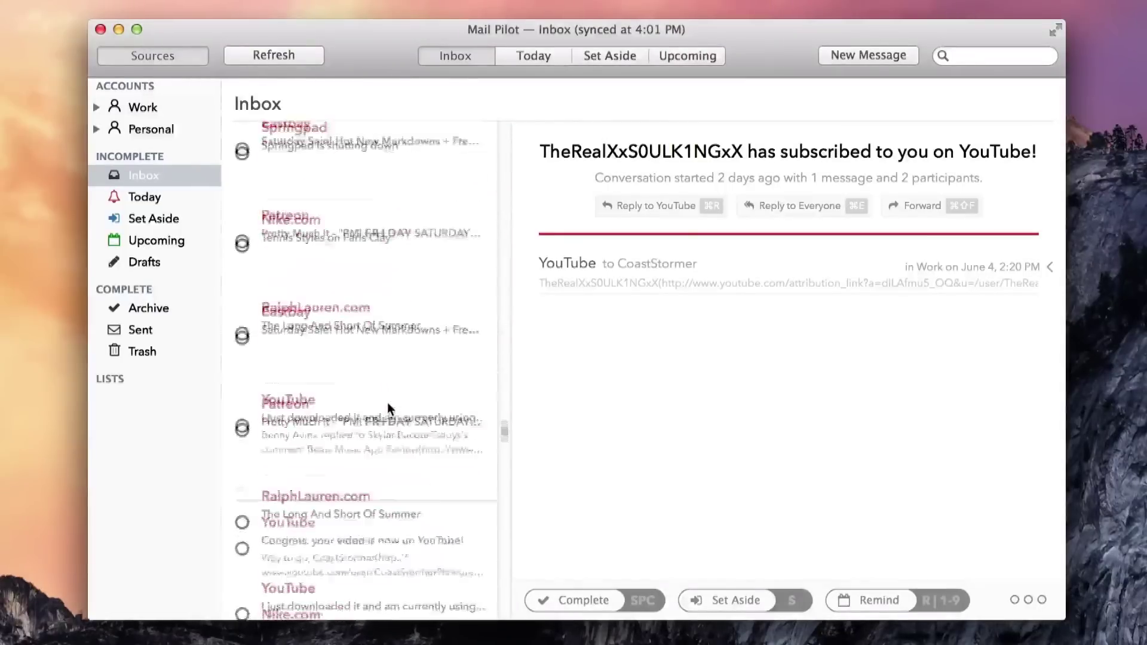
pyautogui.click(866, 60)
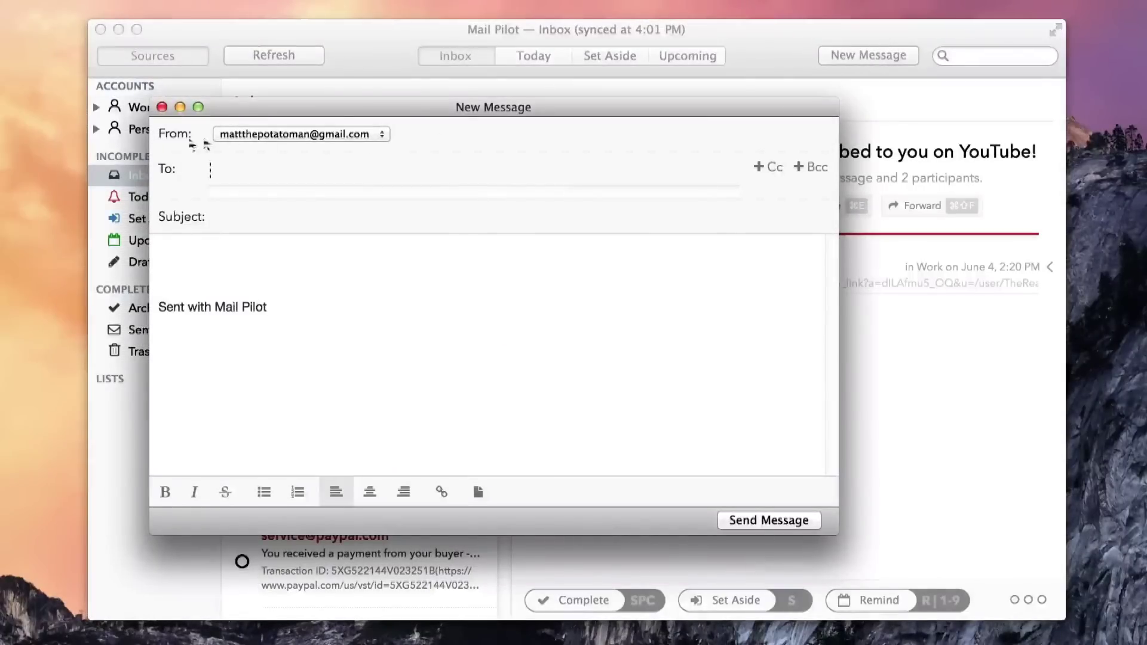
pyautogui.click(161, 107)
pyautogui.click(975, 54)
pyautogui.write('YouTube')
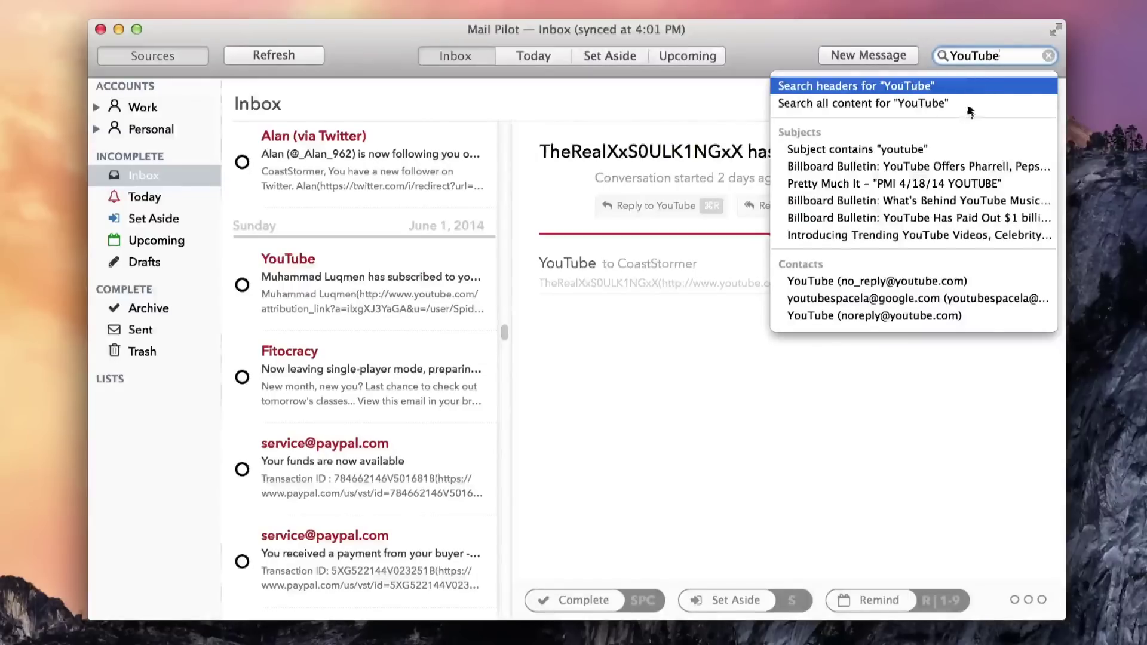
pyautogui.click(1049, 55)
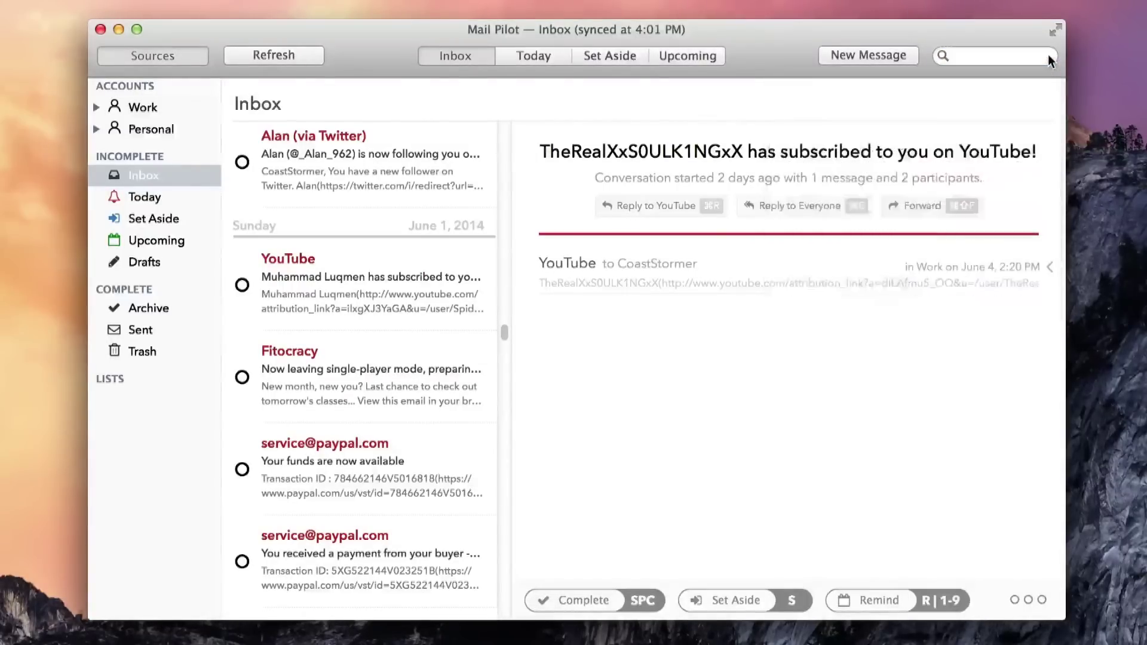
# - Hide and restore the sidebar, then browse the Archive of completed mail
pyautogui.click(144, 54)
pyautogui.click(144, 54)
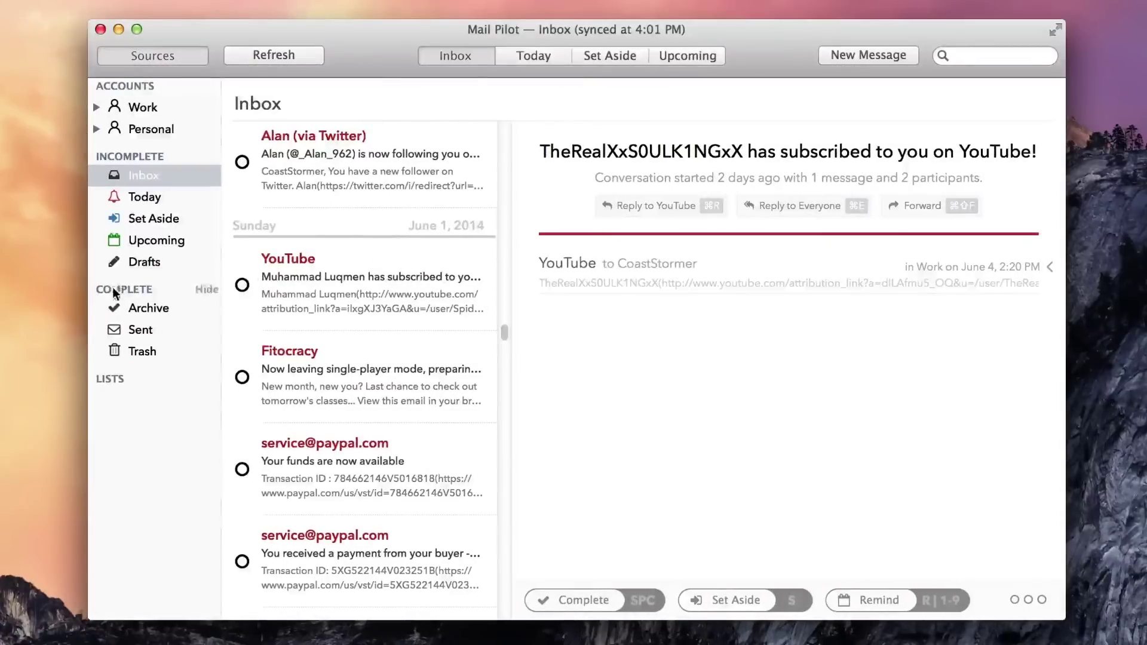
pyautogui.click(123, 310)
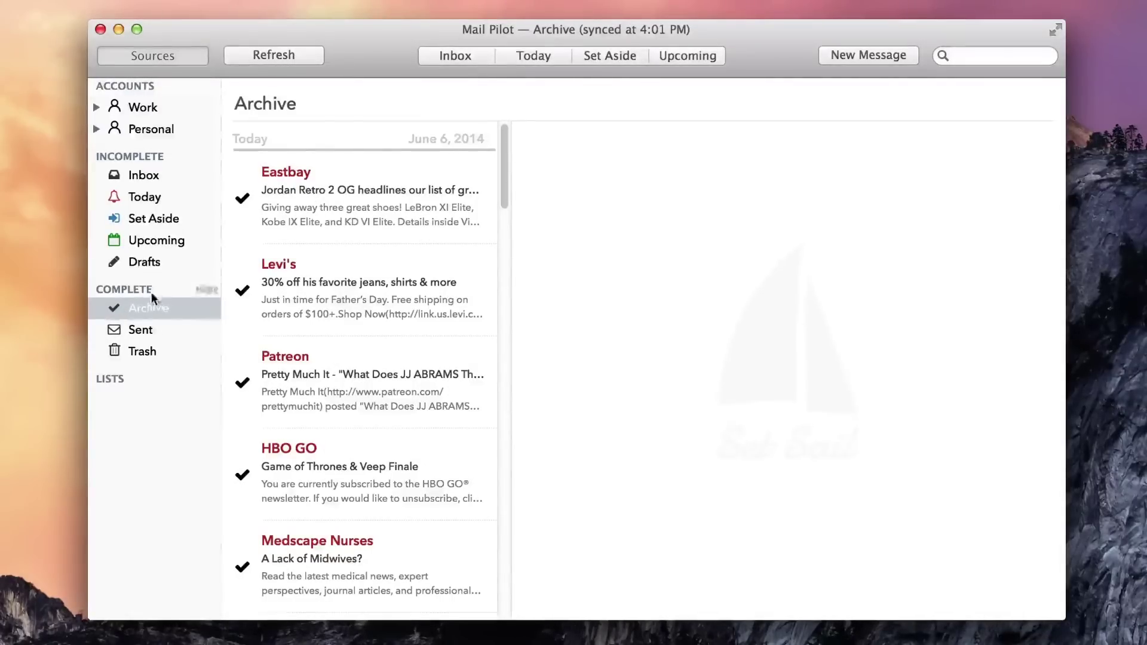
pyautogui.scroll(-10, 355, 323)
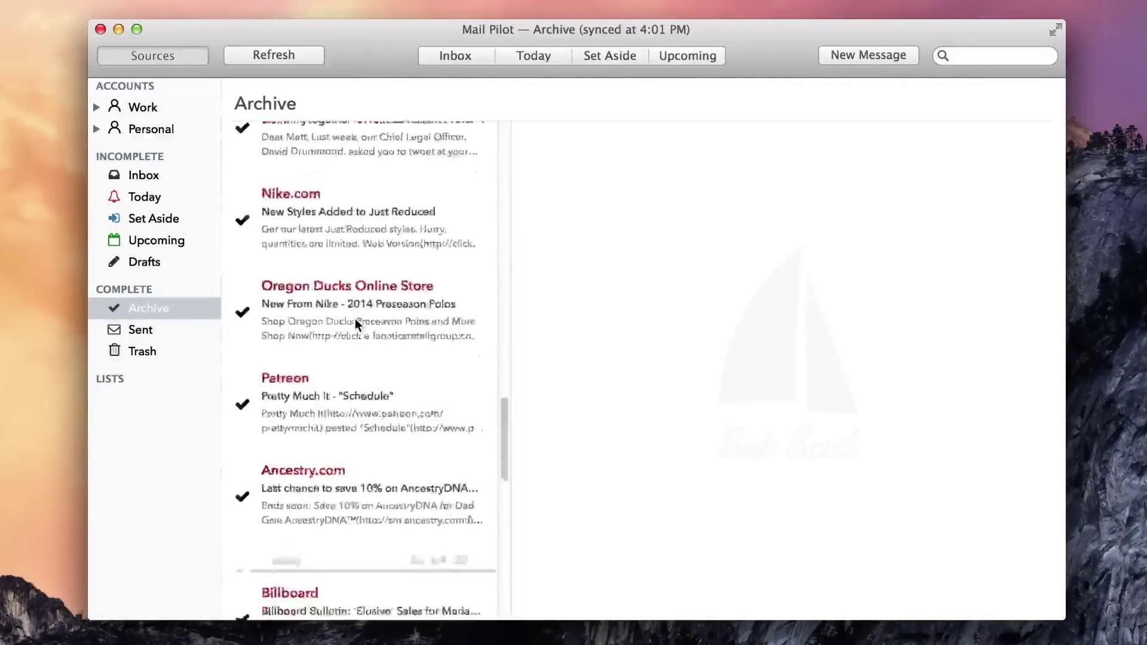
pyautogui.scroll(15, 355, 323)
# - Complete the Nike.com and YouTube messages in Set Aside, check Upcoming and Drafts, return to Inbox
pyautogui.click(176, 219)
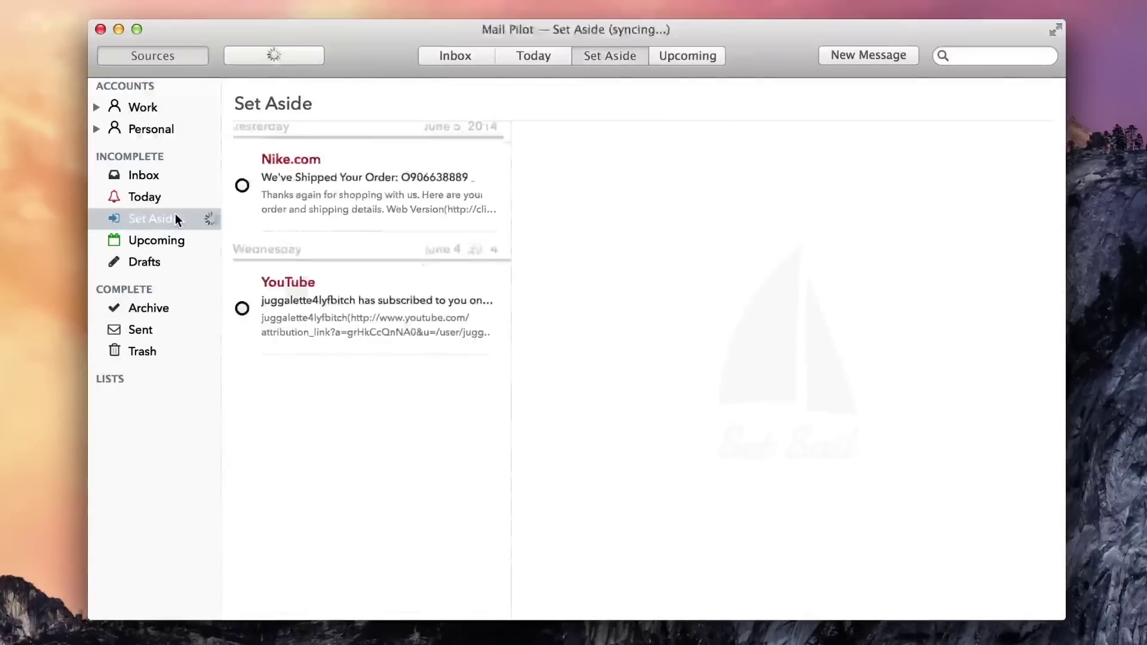
pyautogui.click(241, 199)
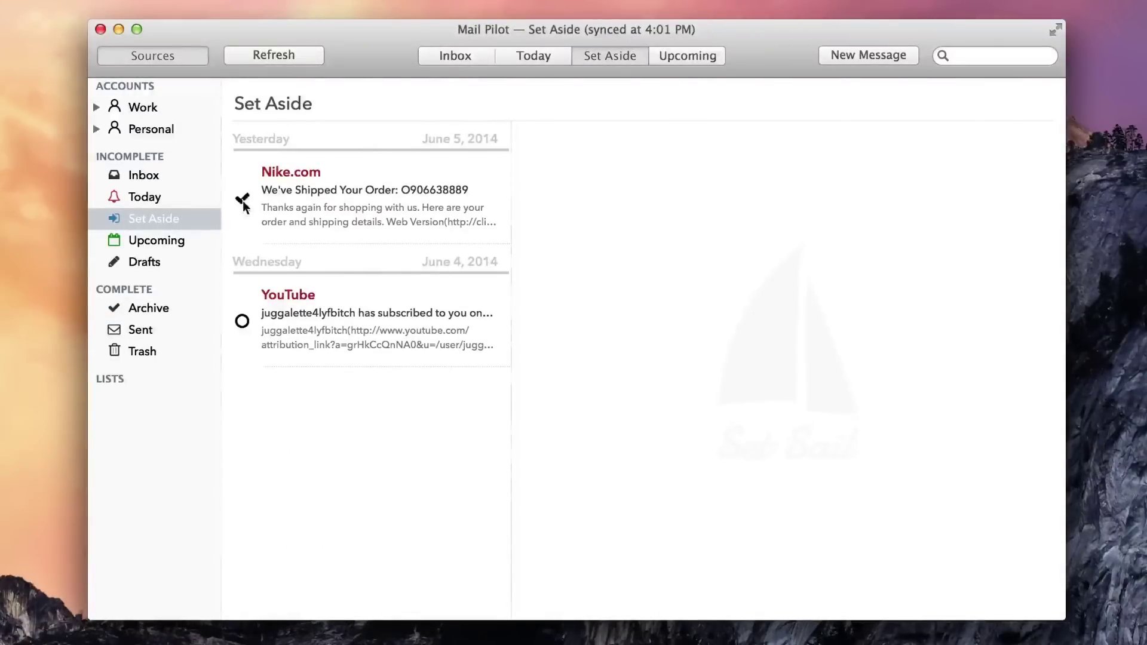
pyautogui.click(242, 202)
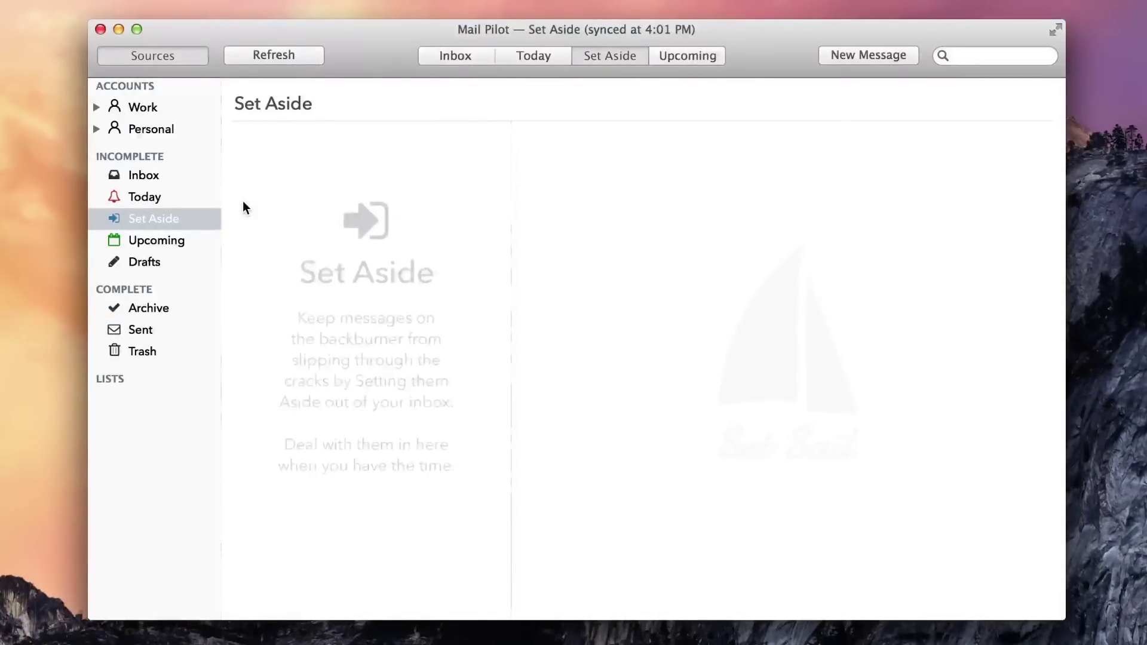
pyautogui.click(154, 241)
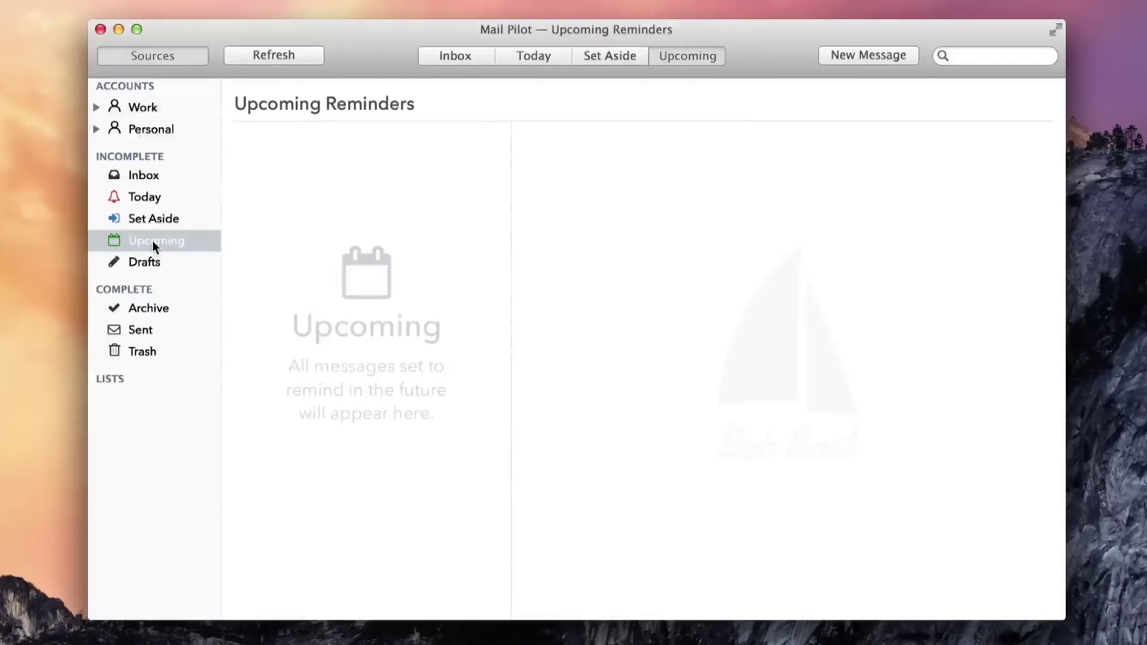
pyautogui.click(153, 264)
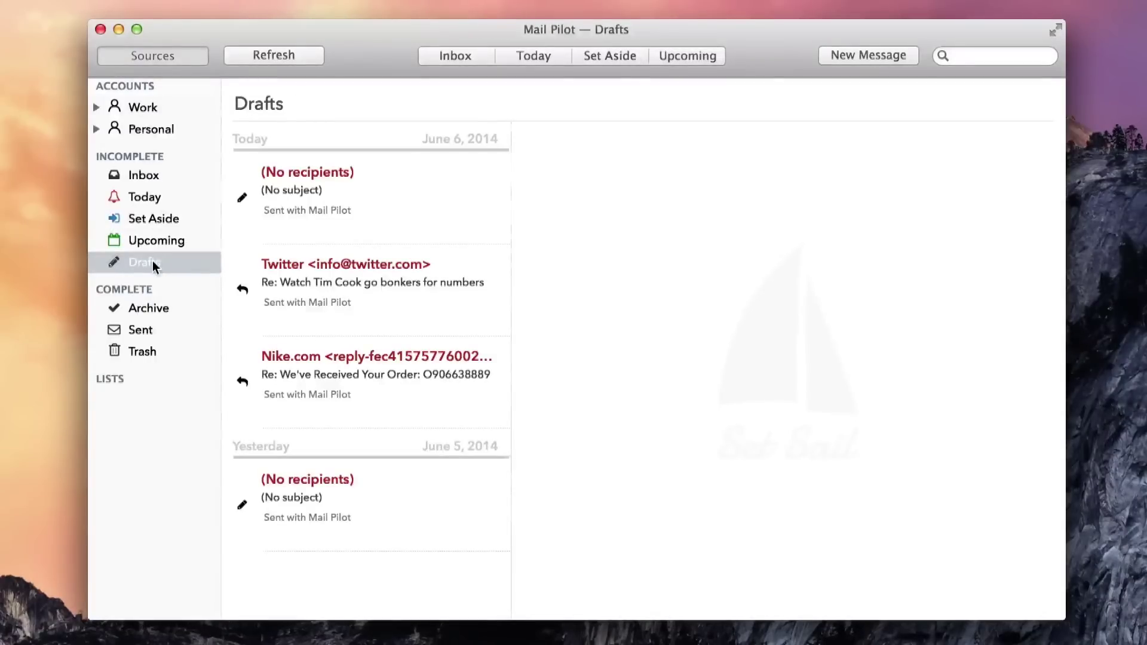
pyautogui.click(154, 175)
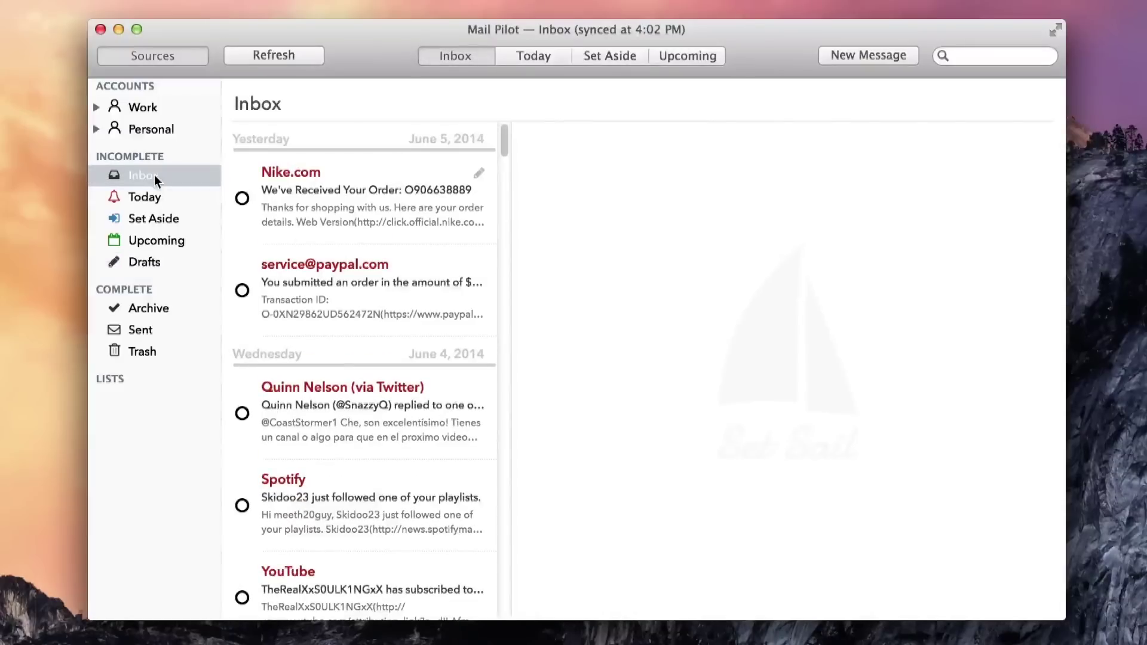
# - Show the Personal account's inbox with sources hidden and open the RalphLauren.com sale email
pyautogui.click(150, 108)
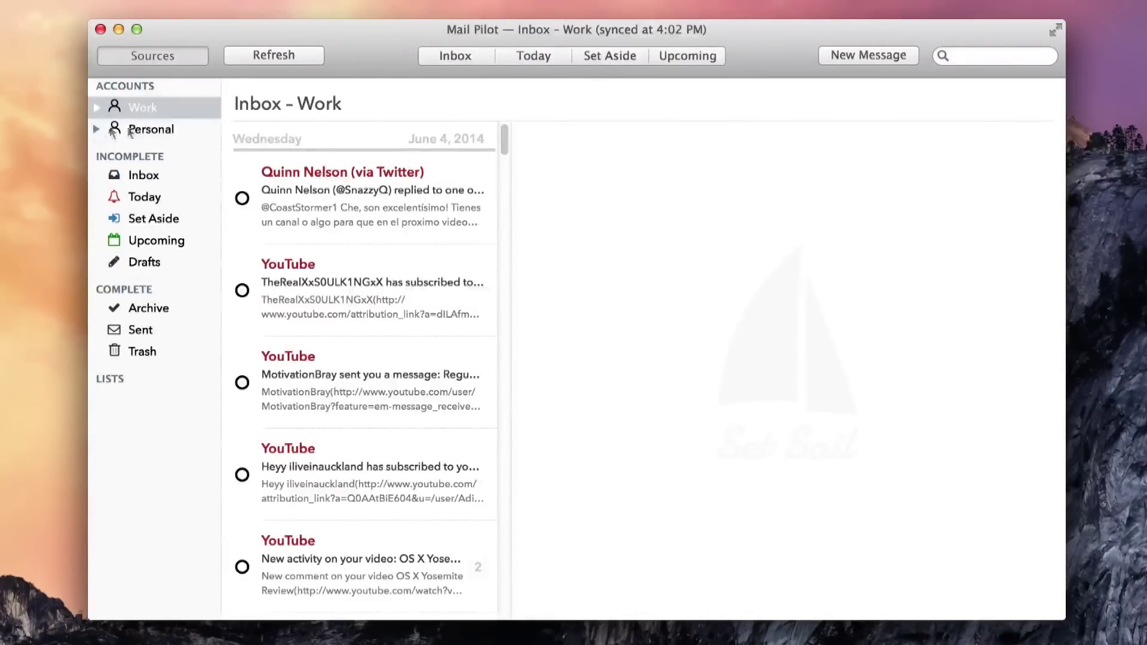
pyautogui.click(146, 128)
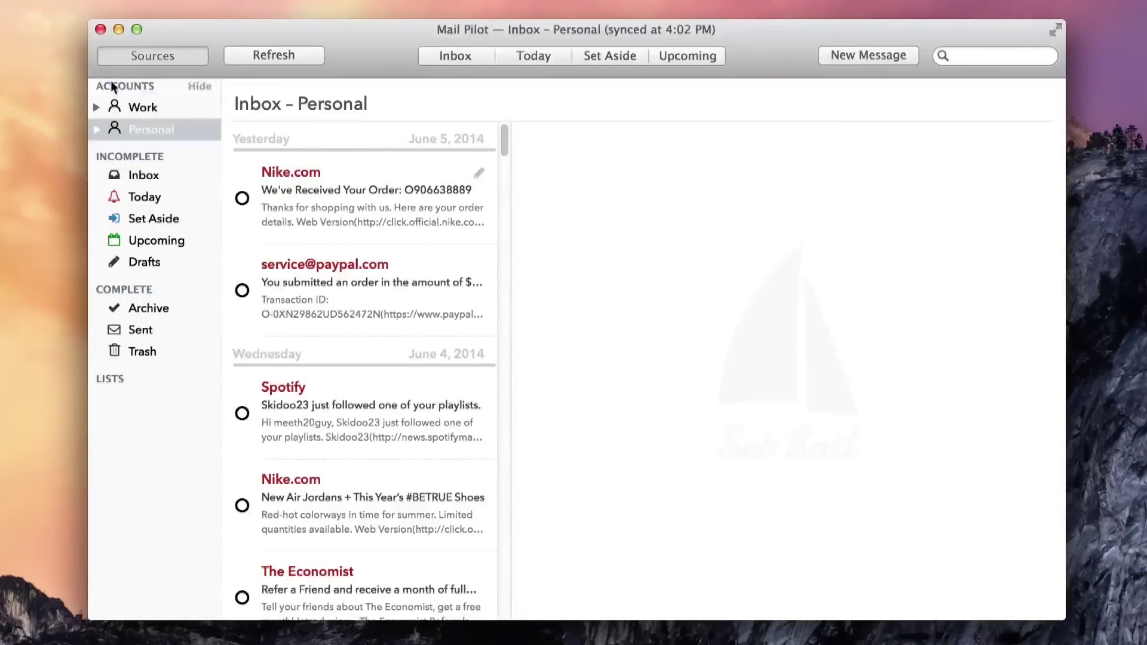
pyautogui.click(128, 52)
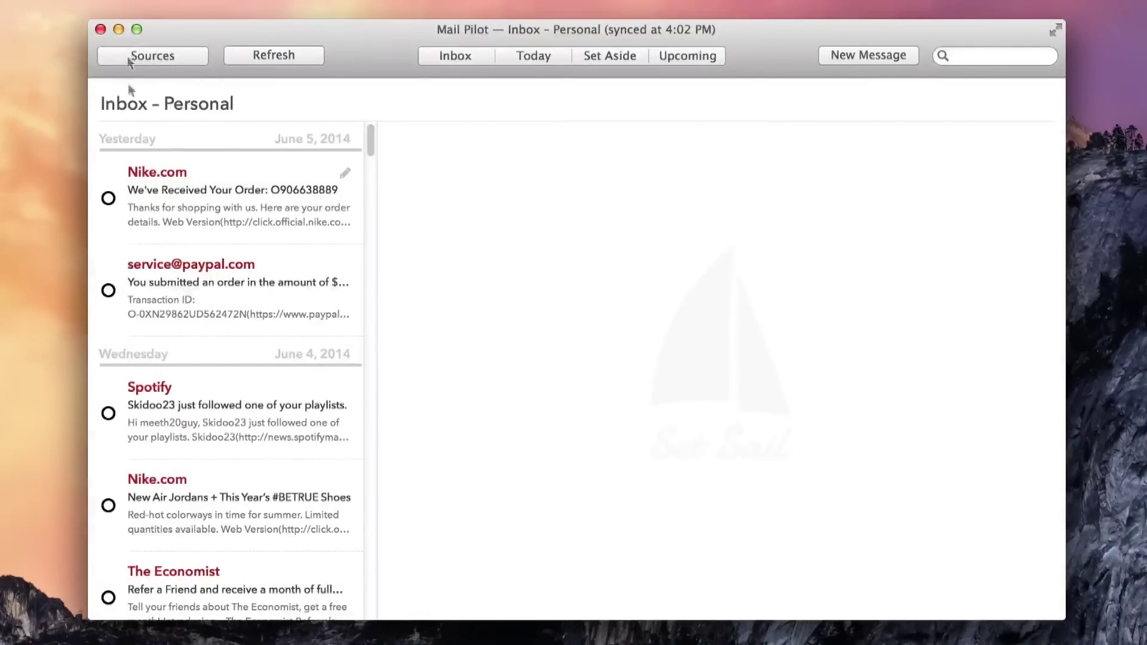
pyautogui.scroll(-15, 203, 353)
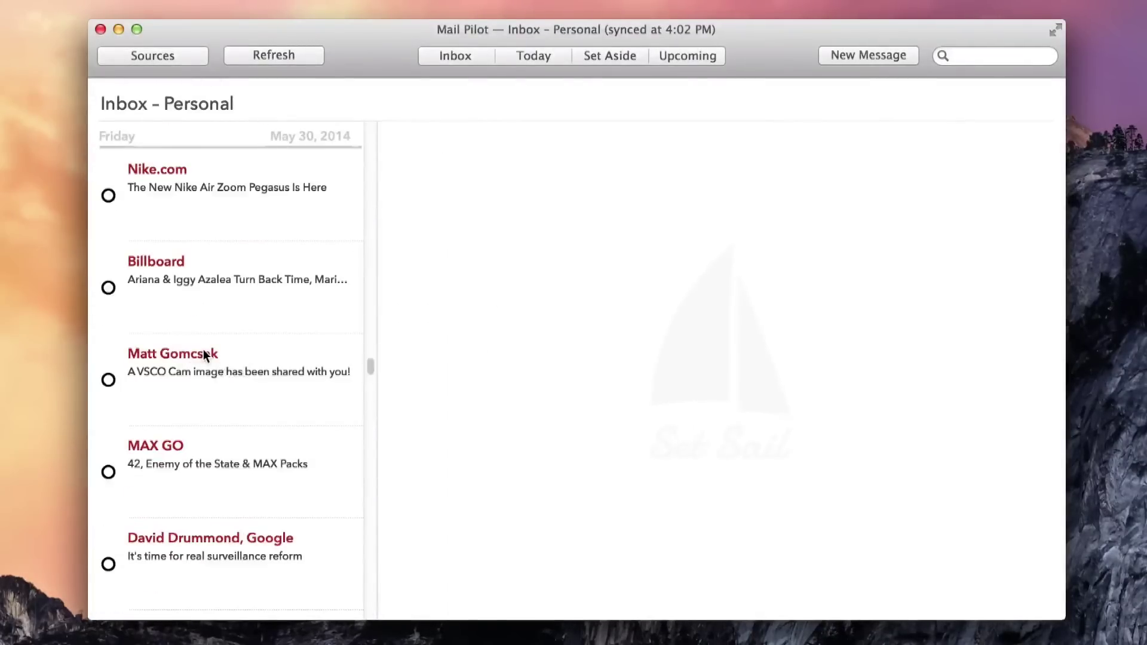
pyautogui.scroll(-15, 203, 349)
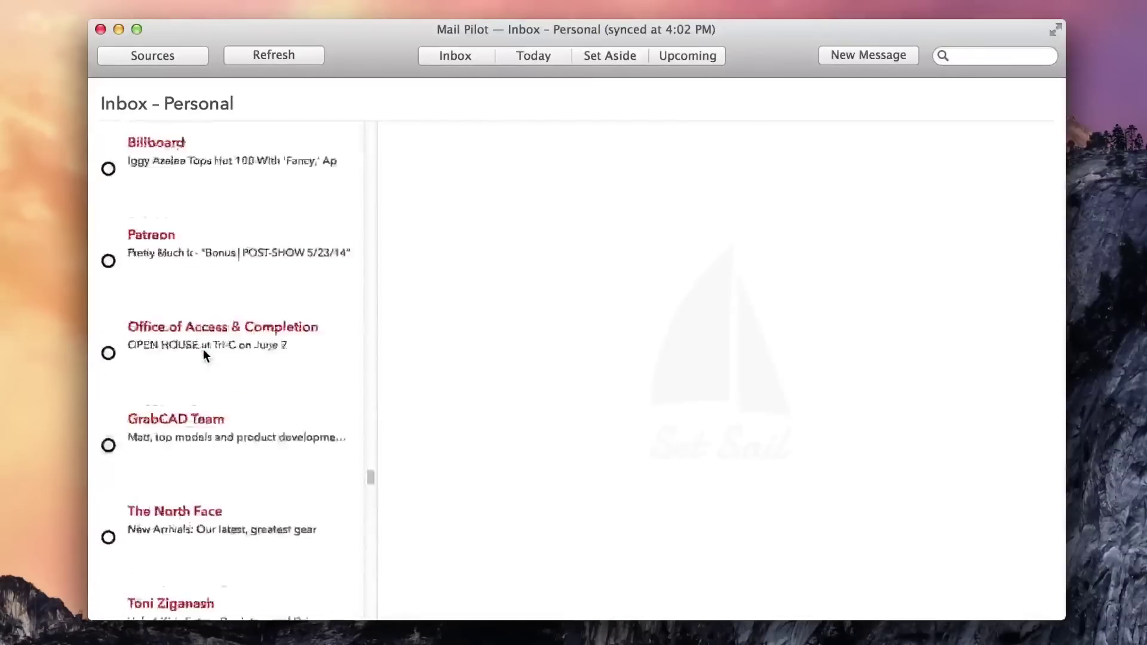
pyautogui.scroll(20, 203, 357)
pyautogui.scroll(-3, 251, 556)
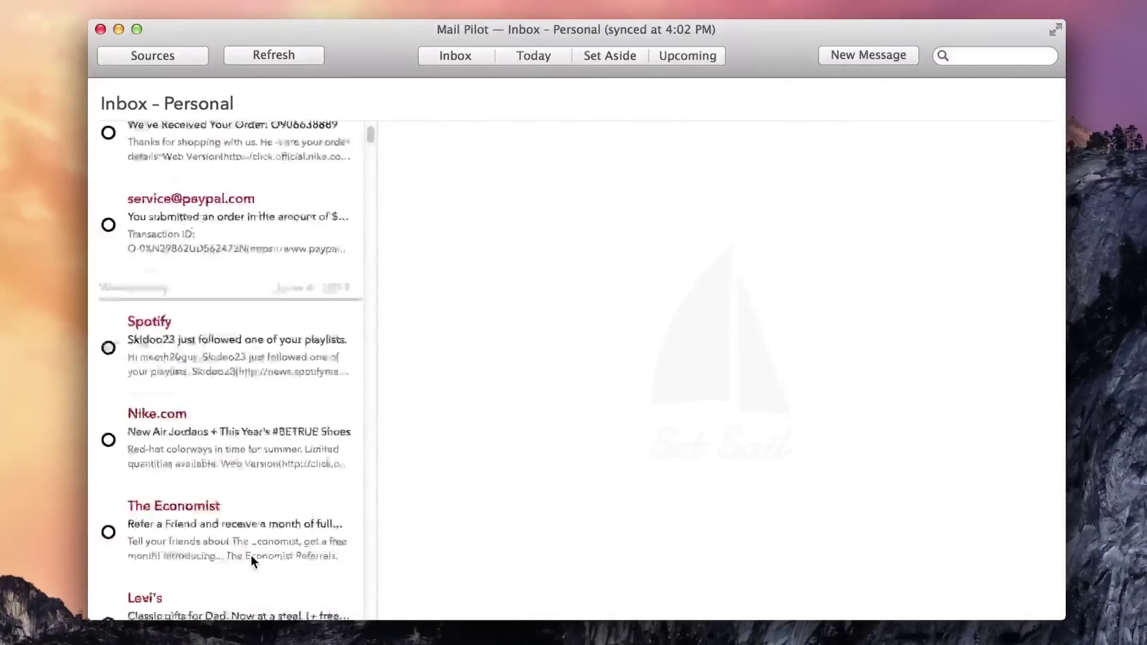
pyautogui.click(251, 399)
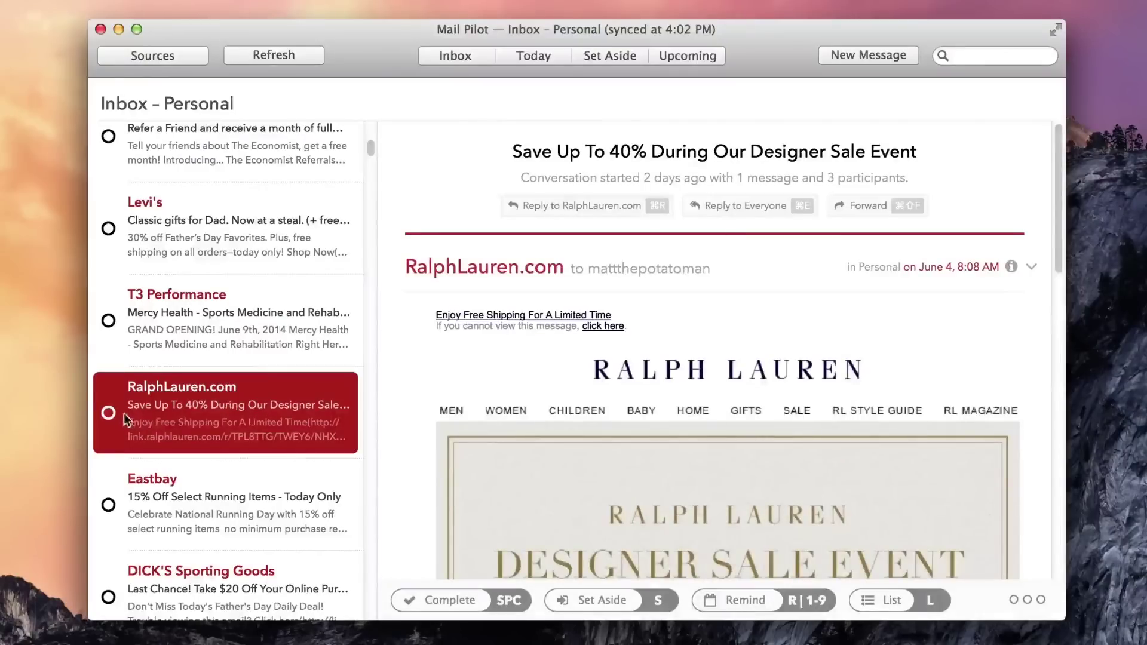
# - Mark the RalphLauren.com email complete and close the Eastbay extra-actions menu unused
pyautogui.click(467, 602)
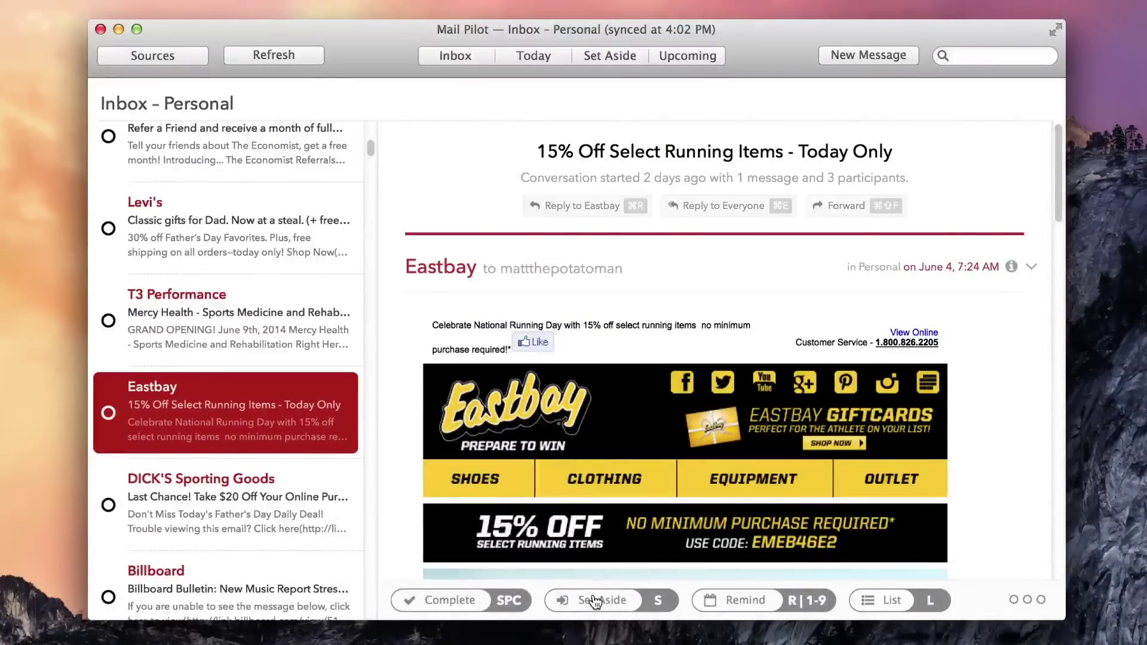
pyautogui.click(1027, 595)
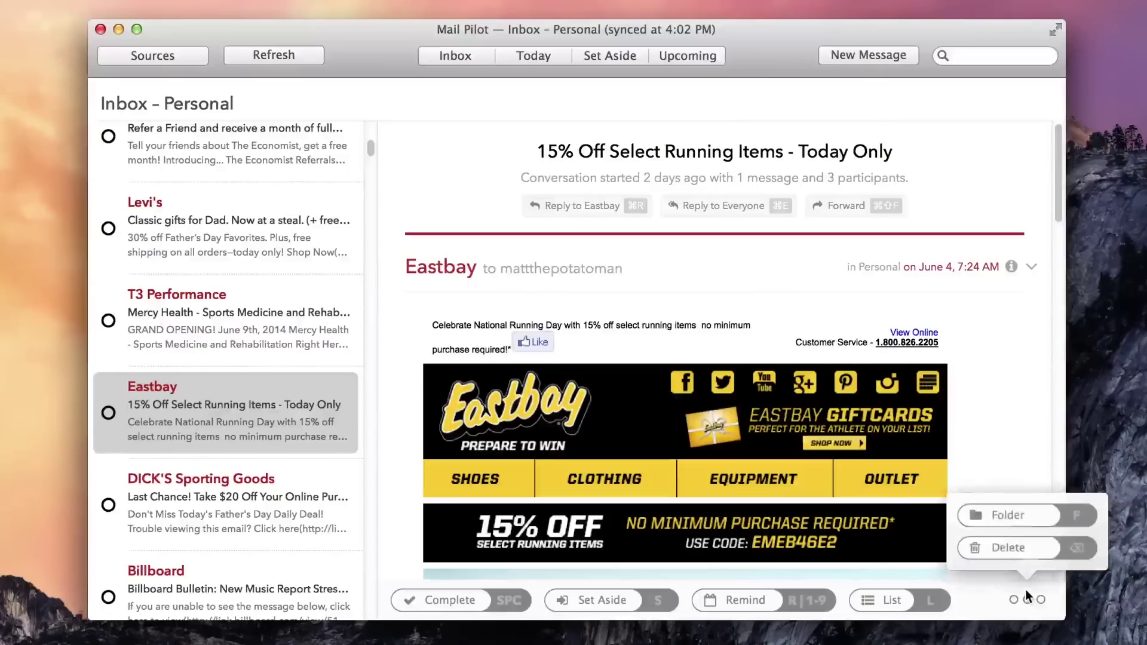
pyautogui.click(1030, 595)
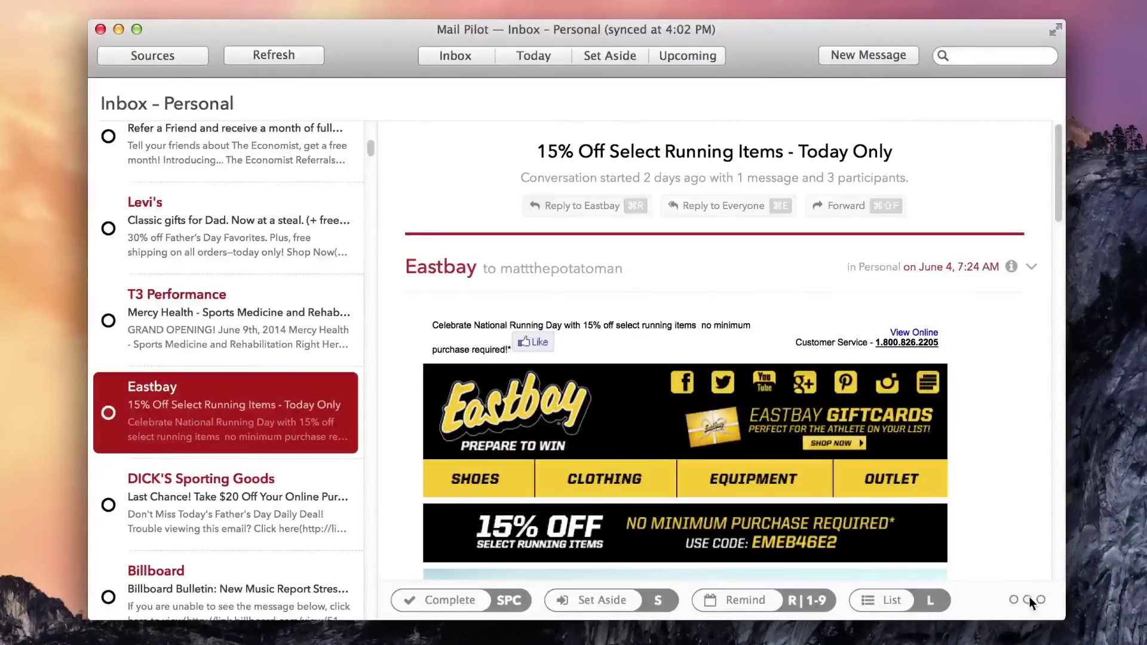
pyautogui.scroll(-20, 242, 447)
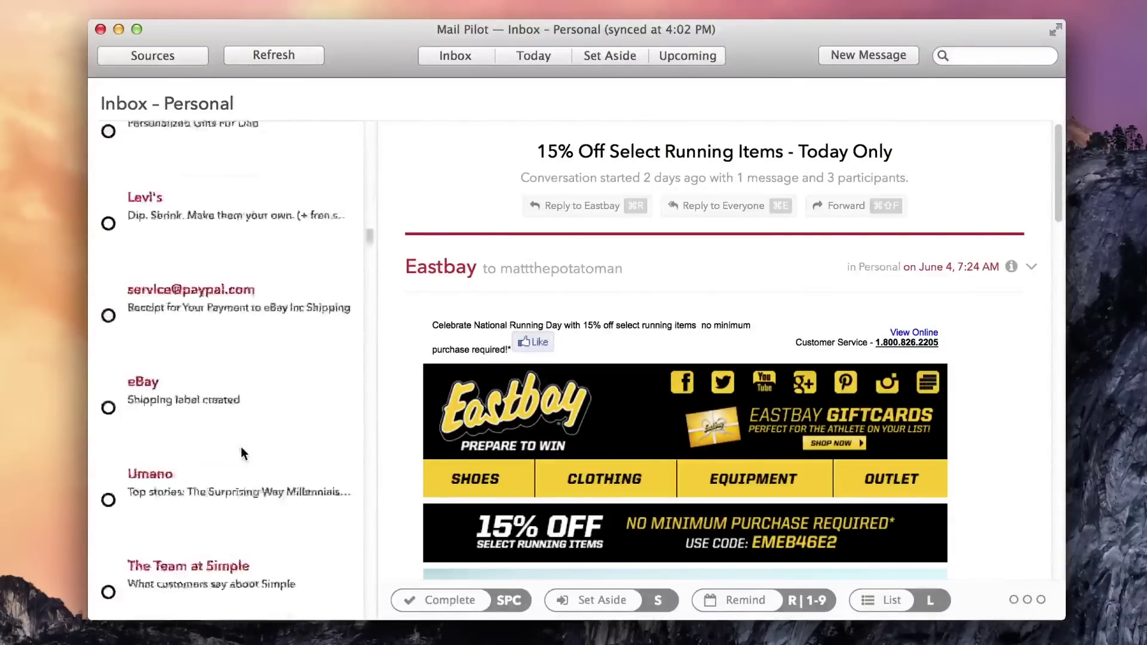
pyautogui.scroll(20, 241, 447)
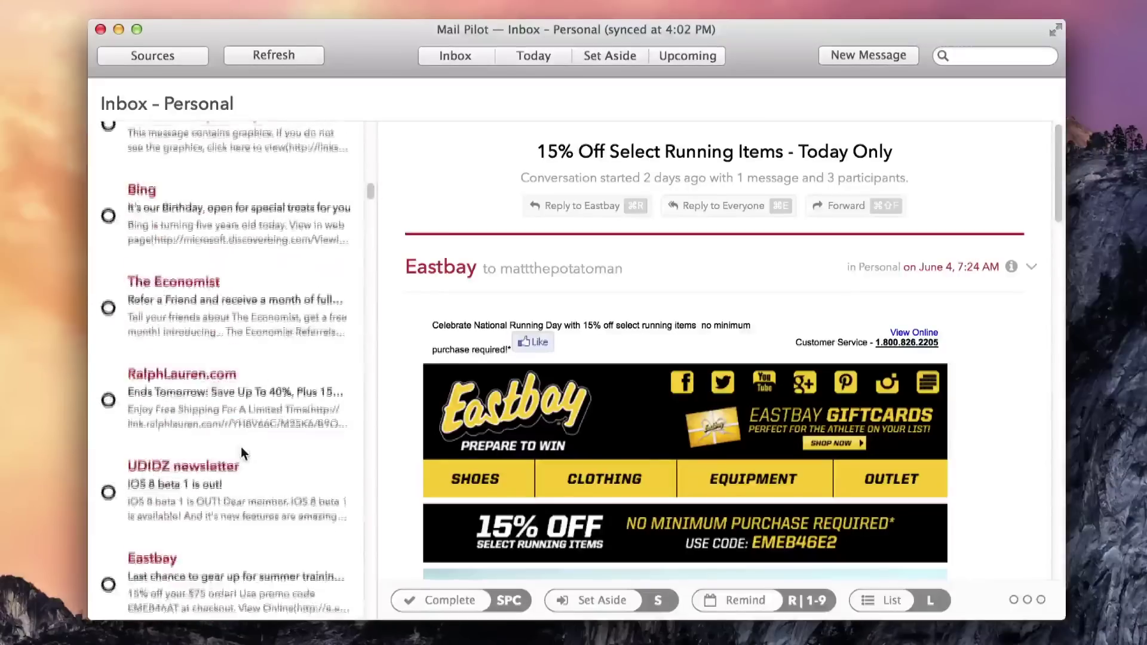
pyautogui.scroll(10, 241, 447)
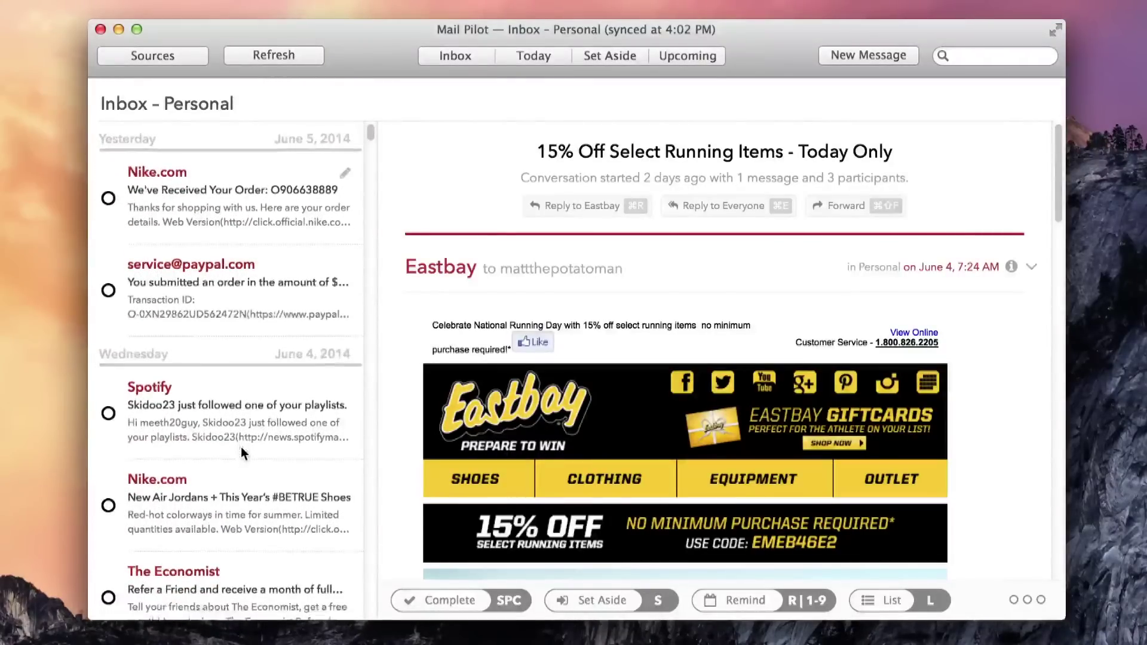
# - Reply inline to Nike.com's New Air Jordans email, starting 'Hey thanks so much for'
pyautogui.click(278, 380)
pyautogui.scroll(-10, 518, 431)
pyautogui.scroll(-10, 517, 431)
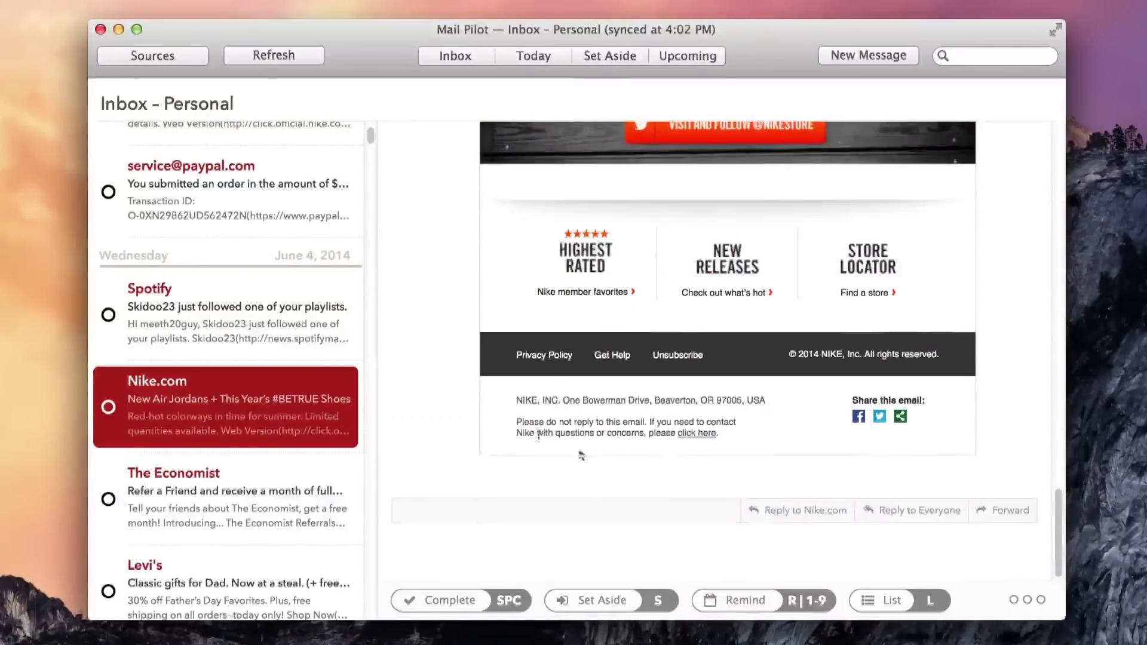
pyautogui.click(802, 510)
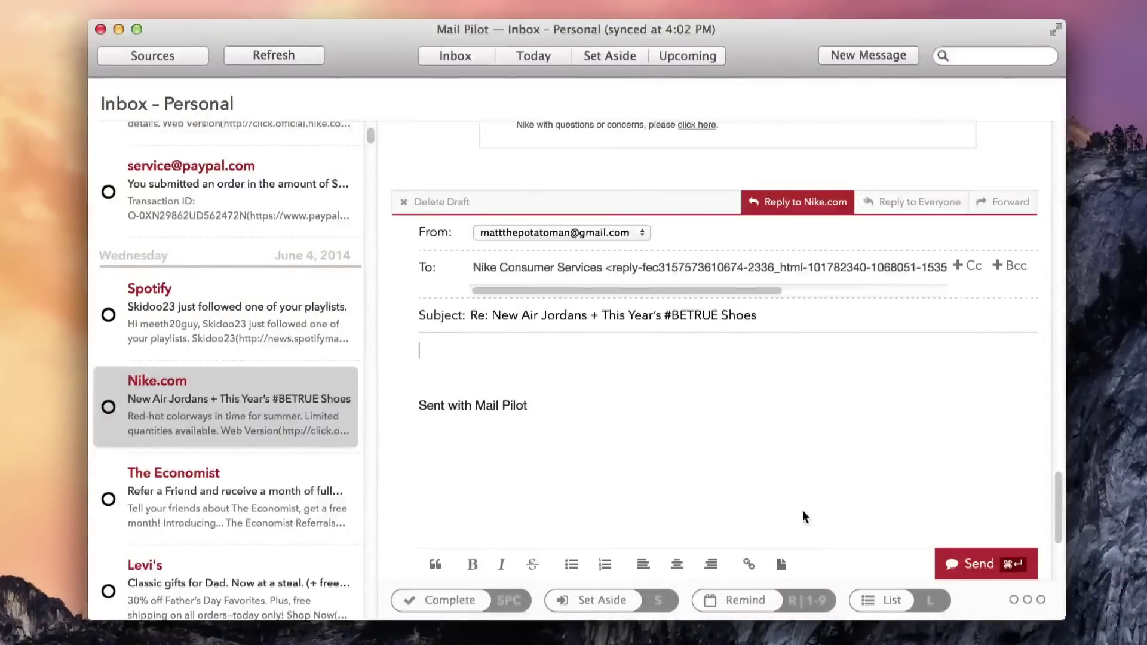
pyautogui.write('Hey the')
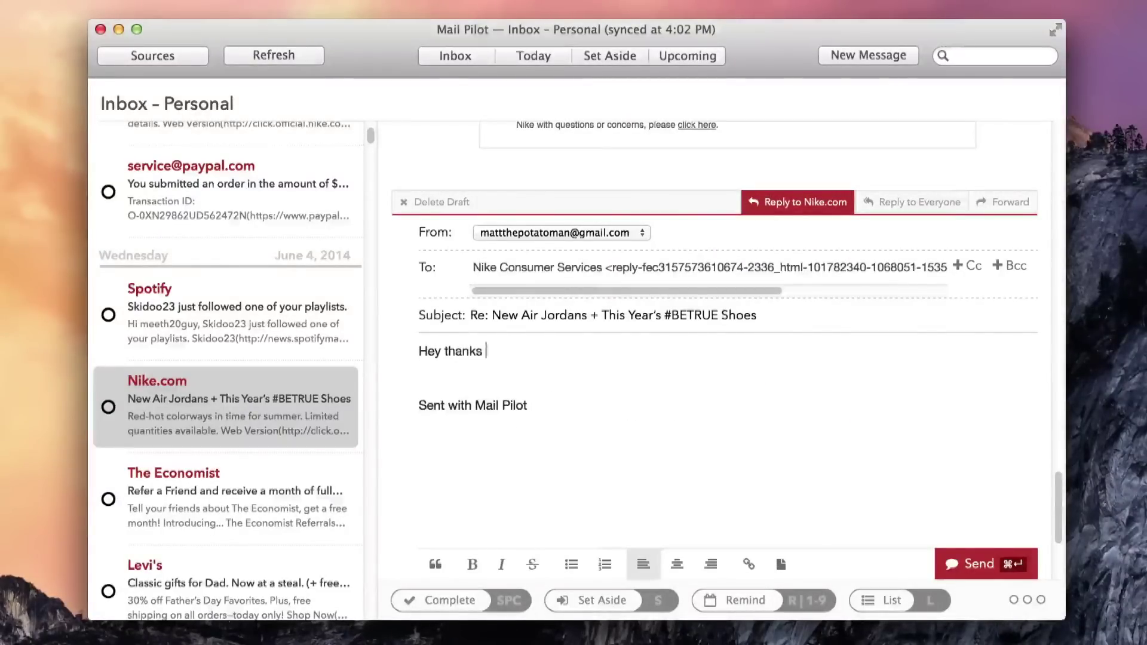
pyautogui.write('nks so much for w')
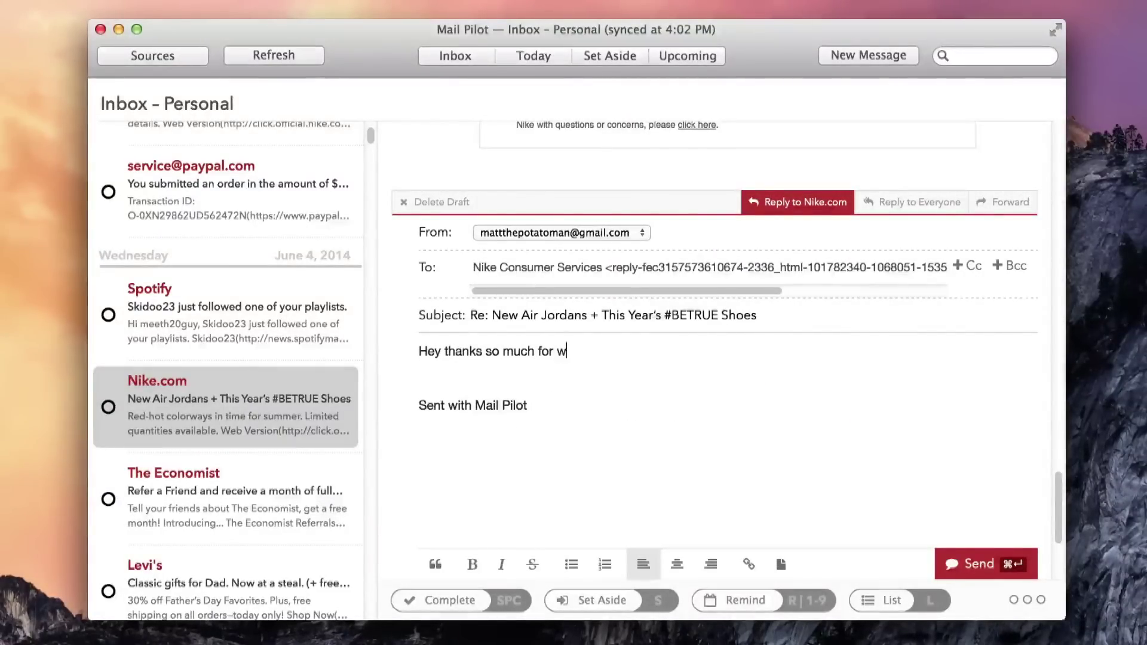